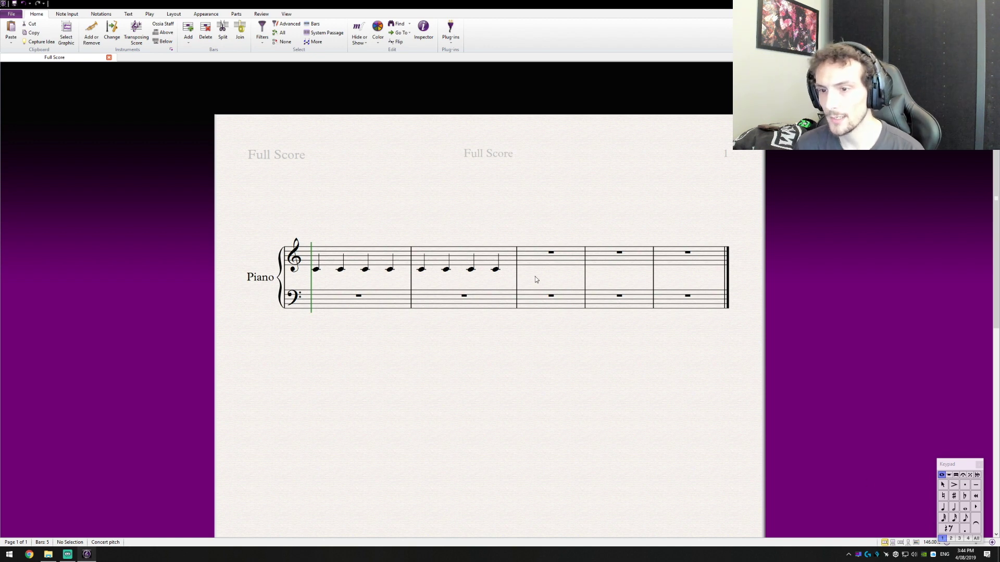
# Raise bar 2's notes two octaves, then clear the selection
pyautogui.click(487, 264)
pyautogui.hotkey('ctrl', 'Up')
pyautogui.hotkey('ctrl', 'Up')
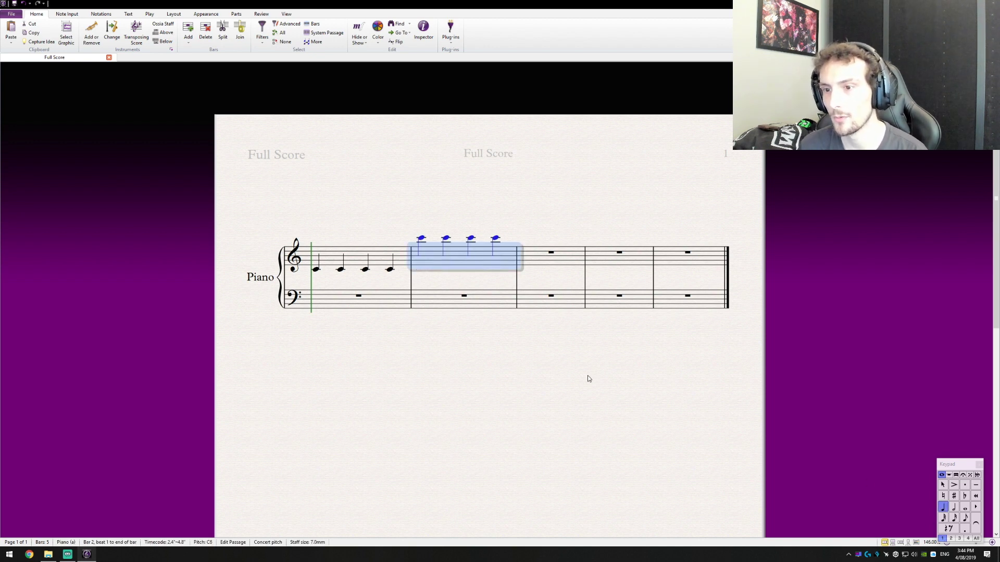
pyautogui.press('Escape')
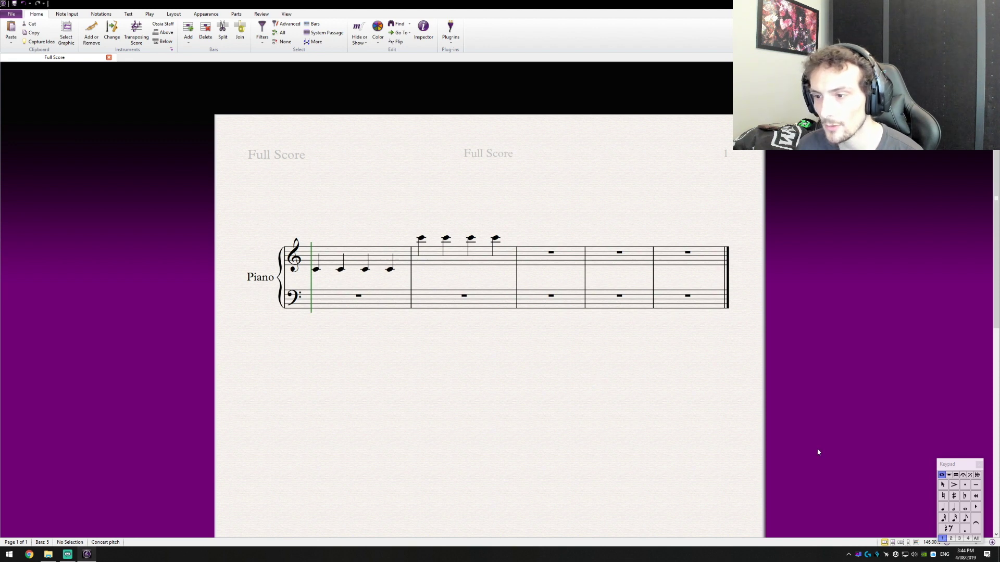
# Enter a high sixteenth-note figure in bar 2, ending with a D7 and a beamed chord
pyautogui.press('KP_3')
pyautogui.click(414, 222)
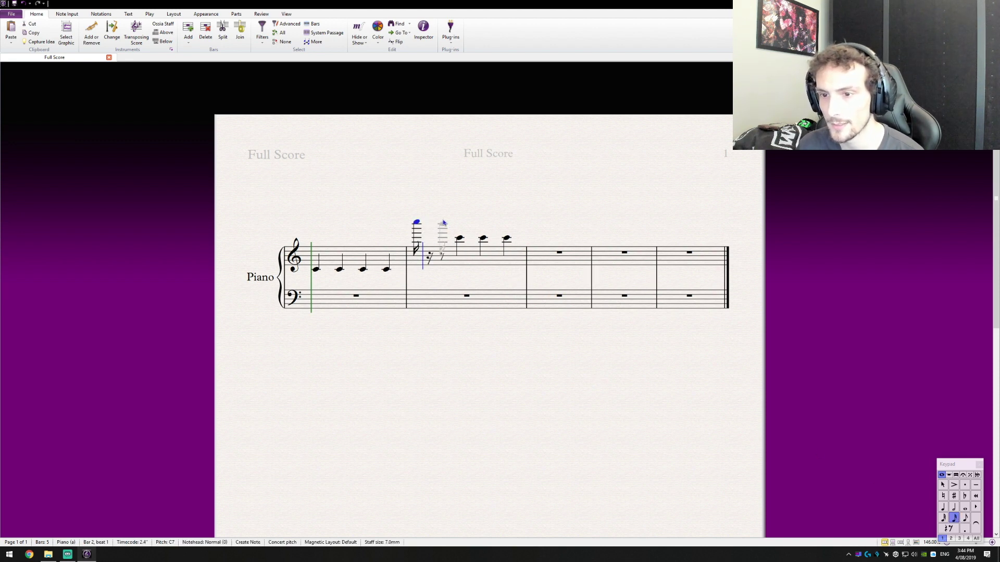
pyautogui.click(440, 213)
pyautogui.click(481, 223)
pyautogui.click(473, 228)
pyautogui.click(496, 214)
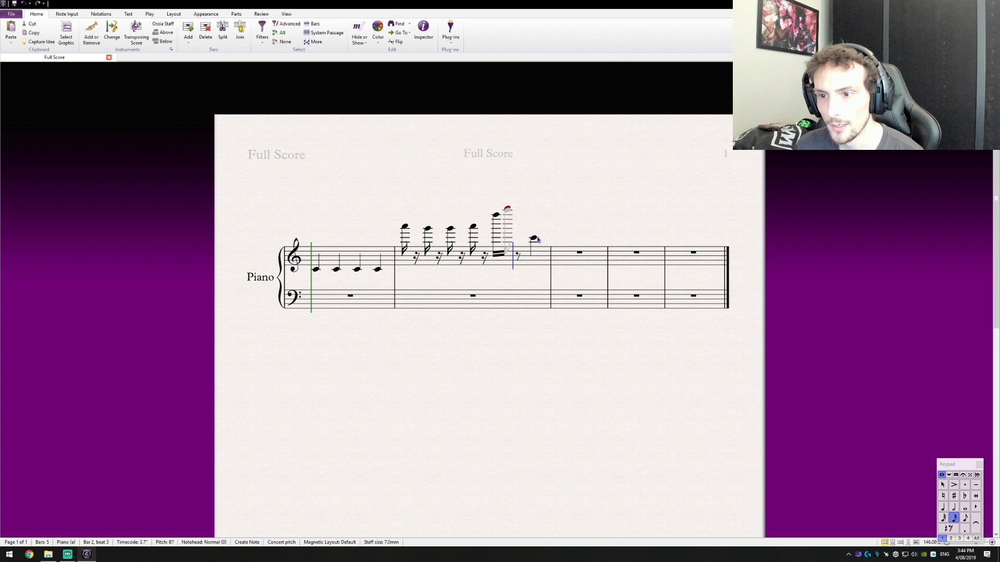
pyautogui.click(507, 208)
pyautogui.click(512, 221)
pyautogui.click(500, 219)
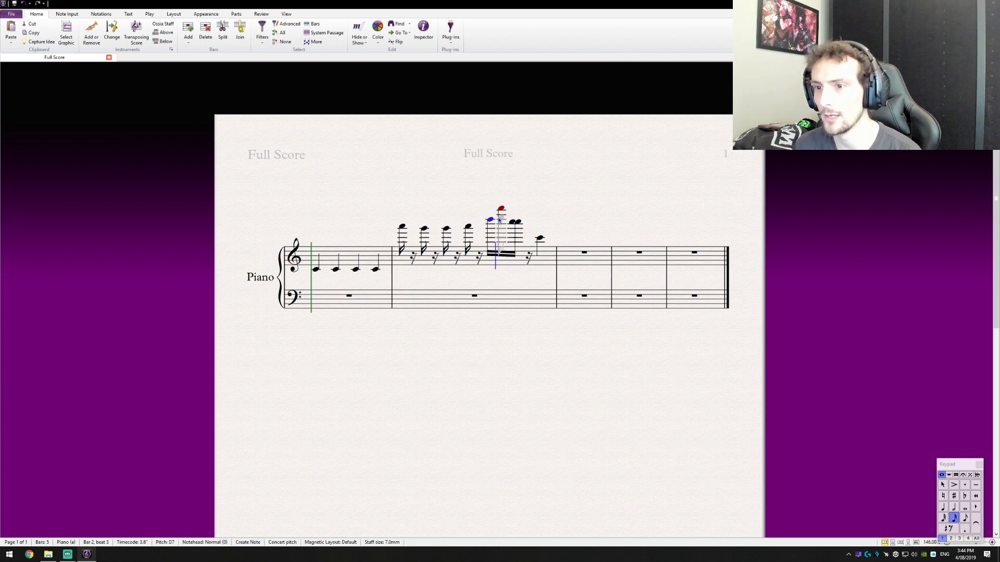
pyautogui.press('Escape')
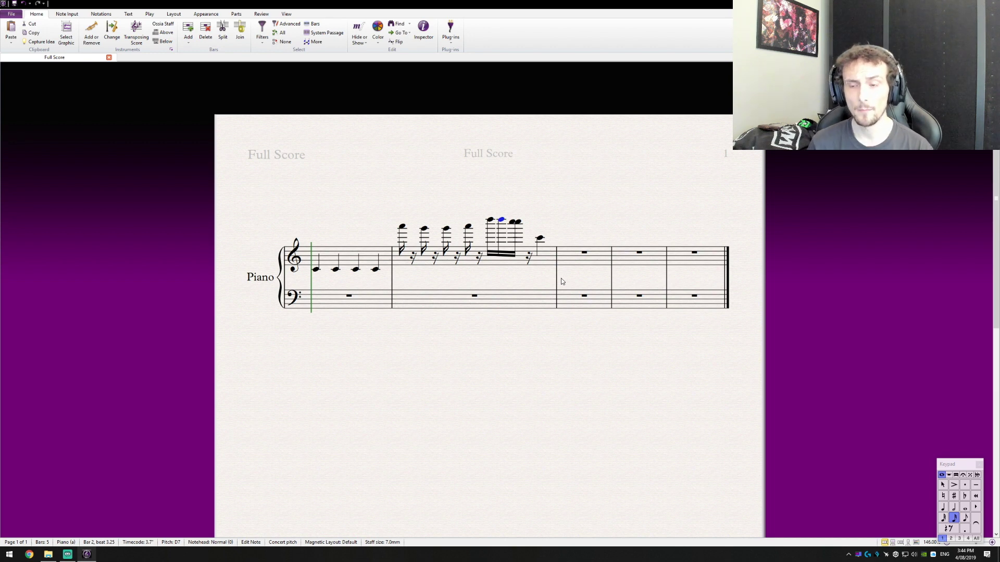
# Shift bar 2's notes down and up by octaves to sit lower in the treble staff
pyautogui.click(526, 268)
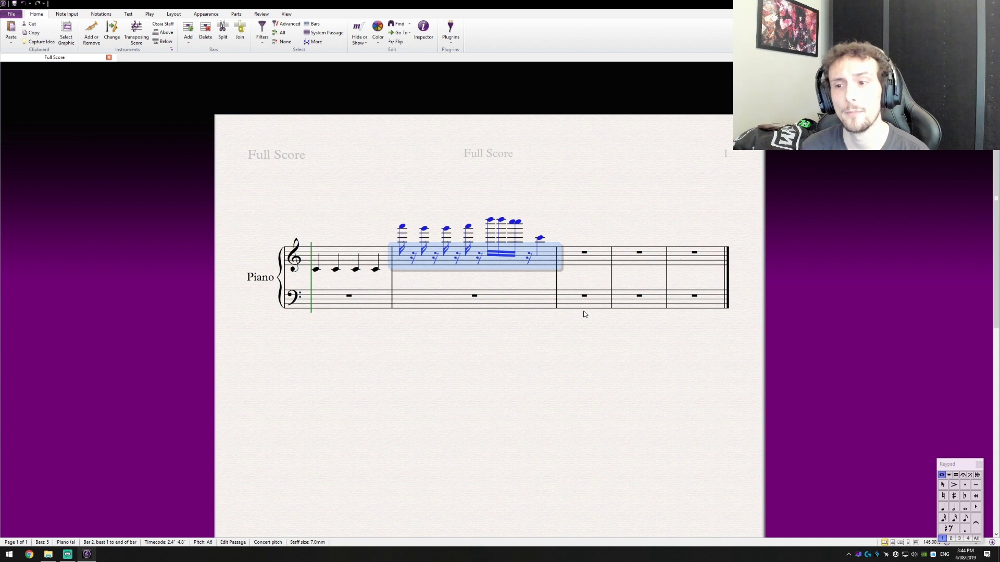
pyautogui.hotkey('ctrl', 'Down')
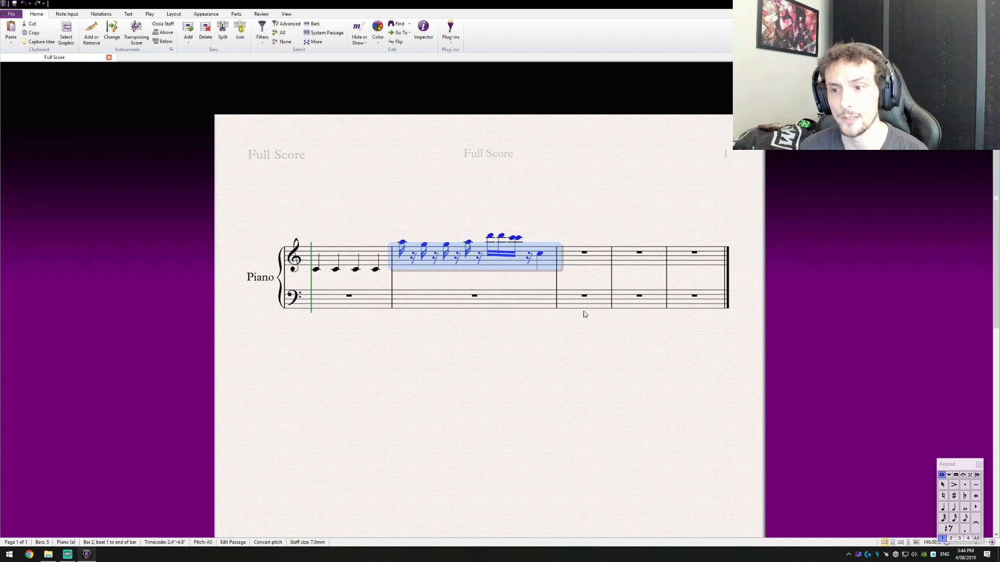
pyautogui.hotkey('ctrl', 'Up')
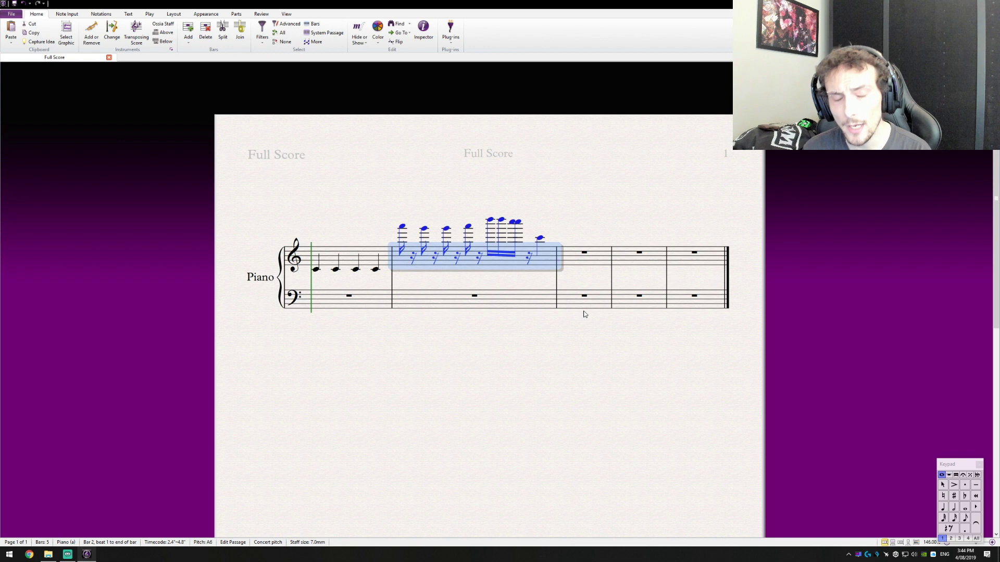
pyautogui.hotkey('ctrl', 'Down')
pyautogui.hotkey('ctrl', 'Down')
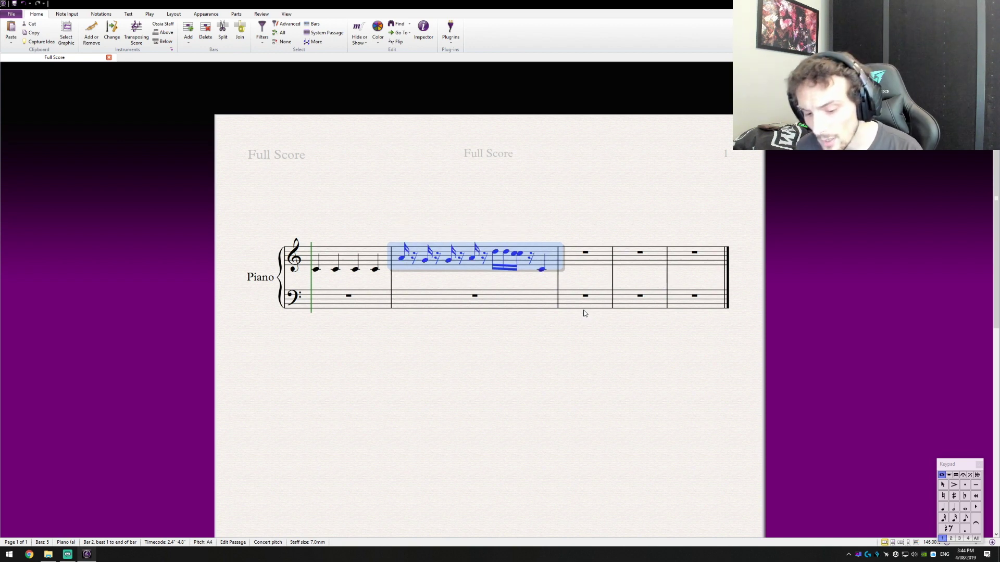
pyautogui.hotkey('ctrl', 'Up')
# Replace bar 2's contents with a copy of bar 1's four quarter-note Cs
pyautogui.press('Delete')
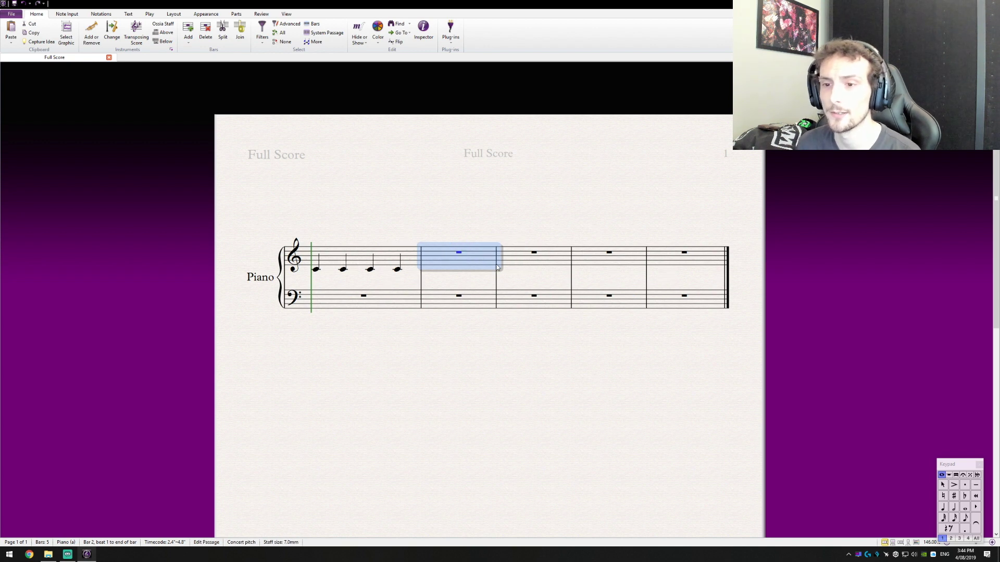
pyautogui.click(419, 263)
pyautogui.hotkey('ctrl', 'c')
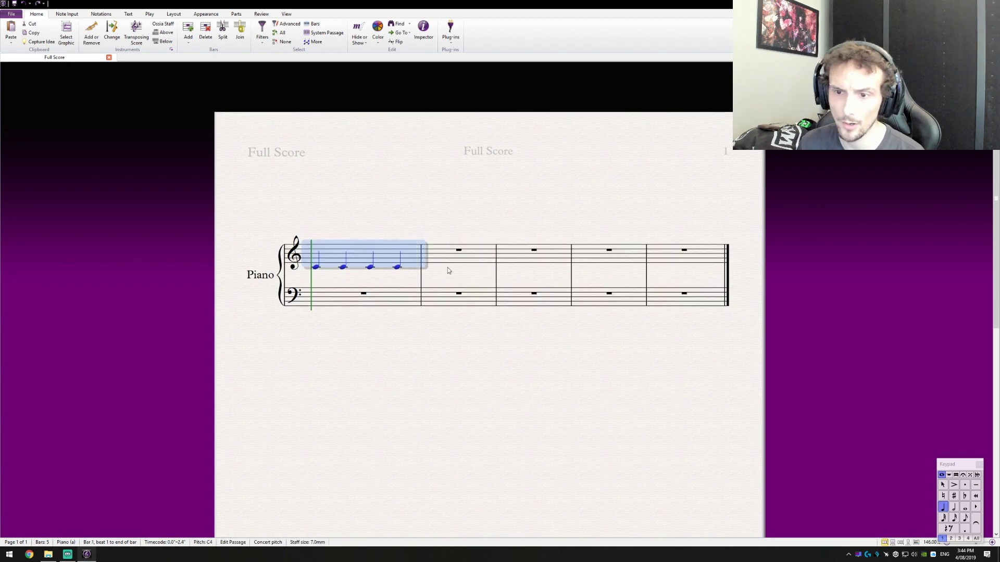
pyautogui.click(455, 260)
pyautogui.hotkey('ctrl', 'v')
pyautogui.press('Escape')
# Try bar 2's Cs at C6, C5 and C4, leaving them at C4
pyautogui.click(440, 261)
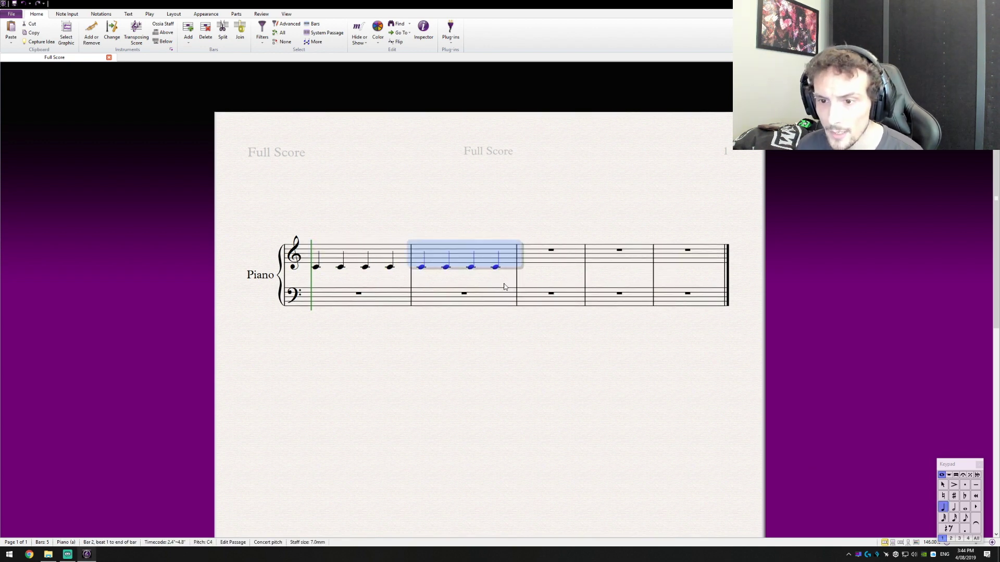
pyautogui.hotkey('ctrl', 'Up')
pyautogui.hotkey('ctrl', 'Up')
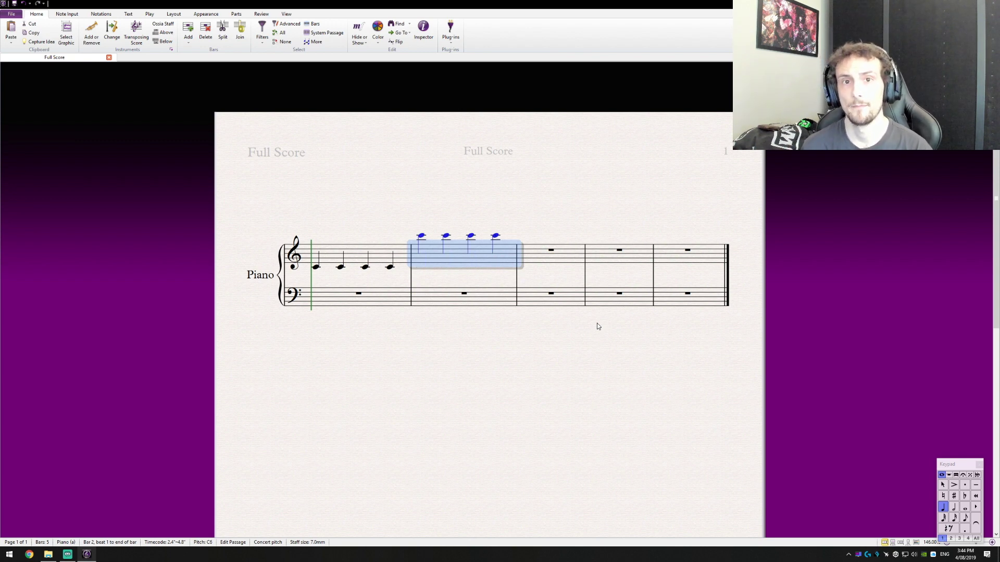
pyautogui.hotkey('ctrl', 'Down')
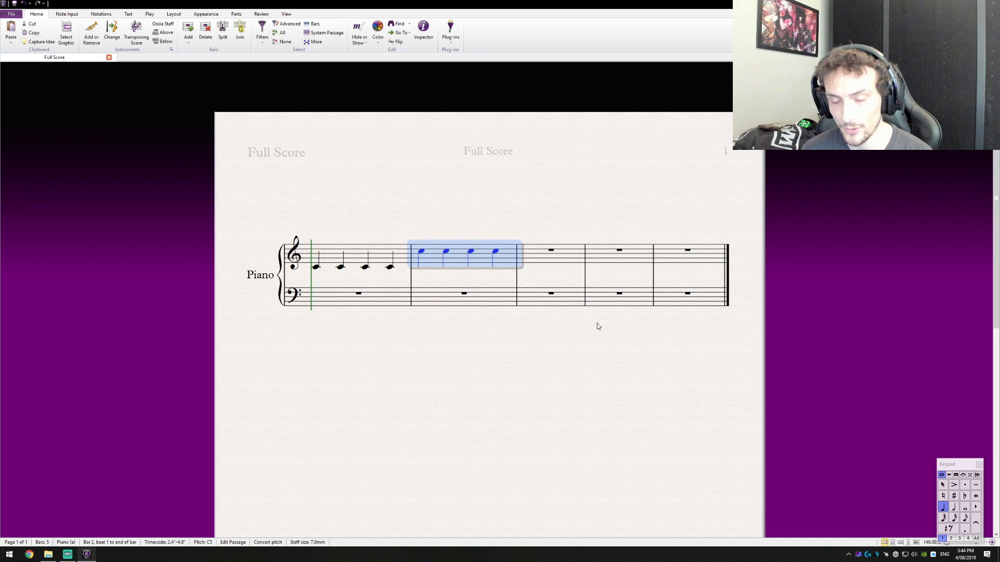
pyautogui.hotkey('ctrl', 'Down')
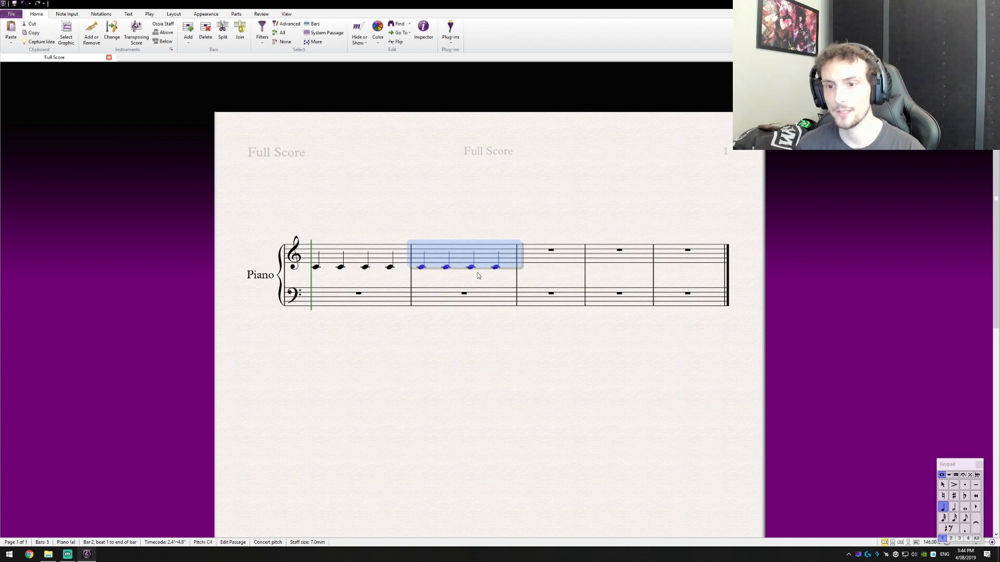
pyautogui.hotkey('ctrl', 'Up')
pyautogui.hotkey('ctrl', 'Up')
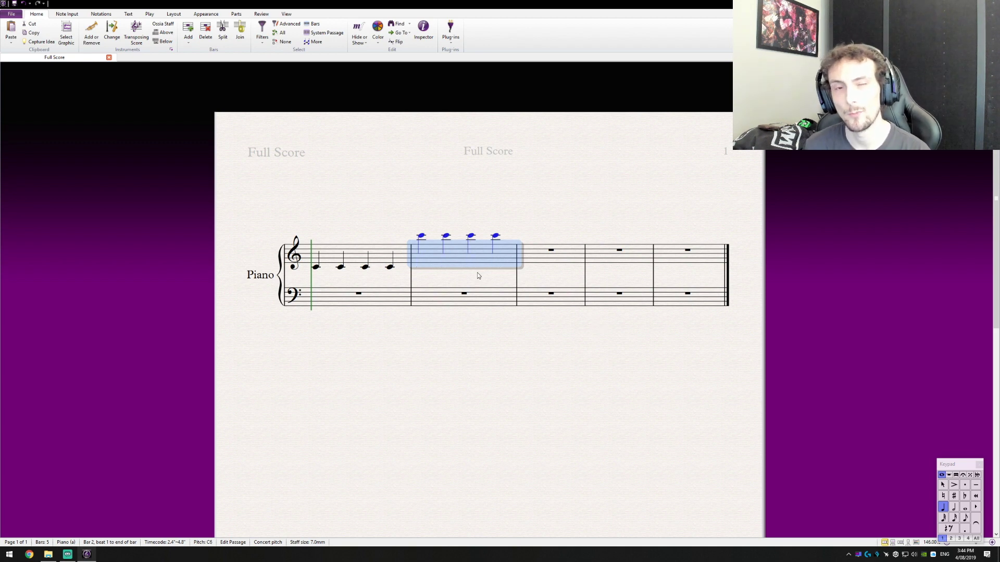
pyautogui.hotkey('ctrl', 'Down')
pyautogui.hotkey('ctrl', 'Down')
pyautogui.click(476, 326)
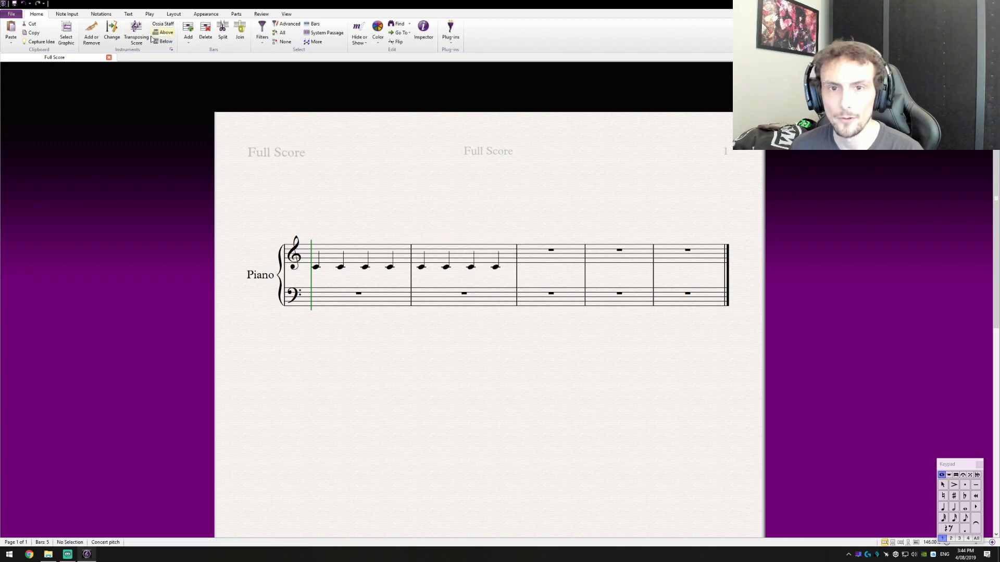
# Place a Treble up 15 clef at the start of bar 2
pyautogui.click(101, 14)
pyautogui.click(11, 31)
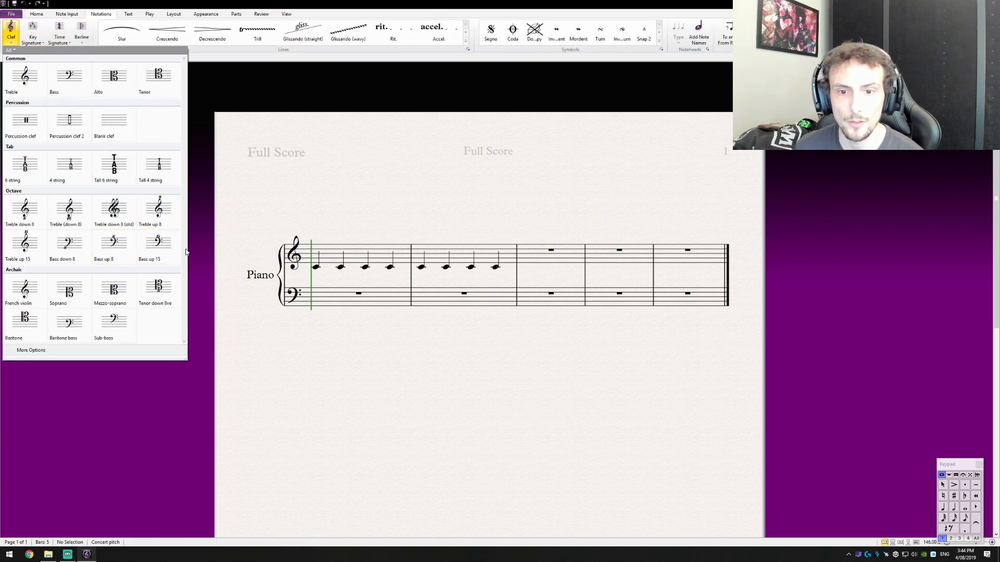
pyautogui.click(112, 292)
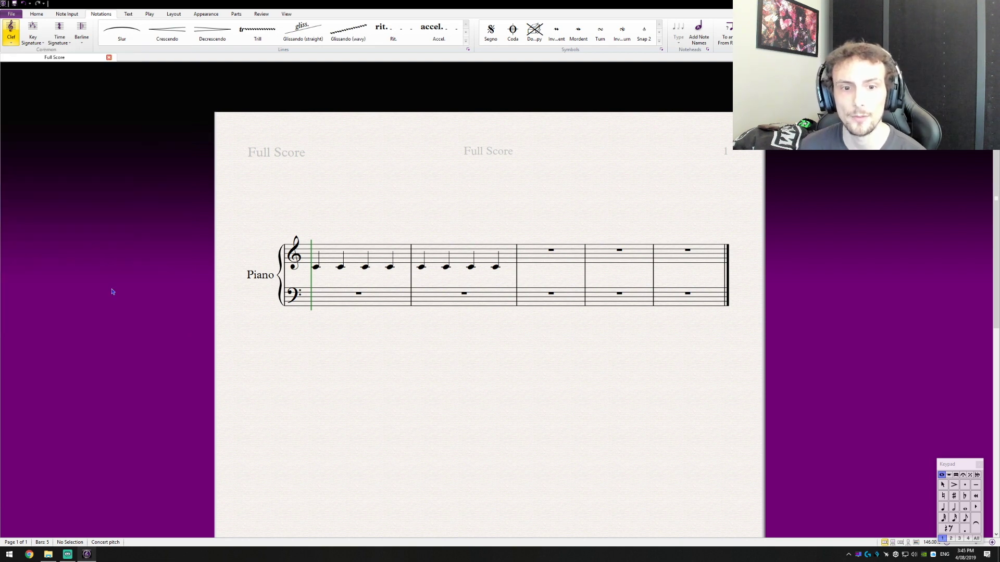
pyautogui.click(416, 264)
pyautogui.press('Escape')
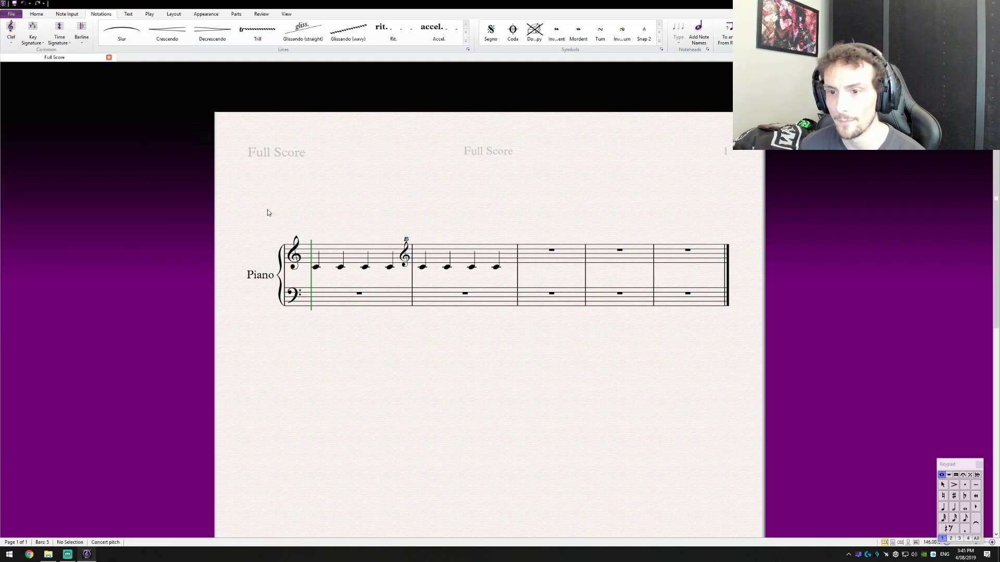
# Play back the score and stop it to hear the clef change
pyautogui.click(150, 14)
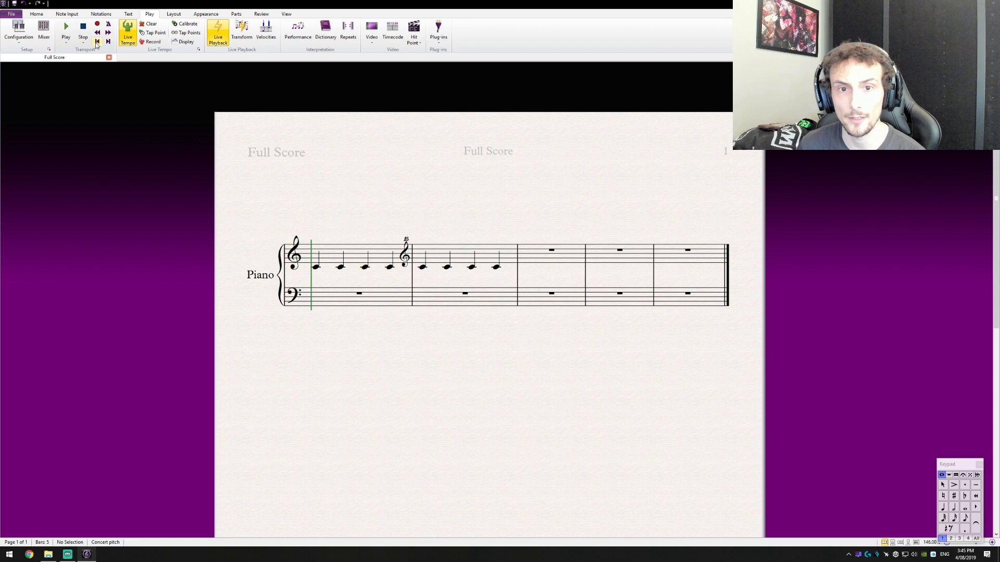
pyautogui.click(68, 30)
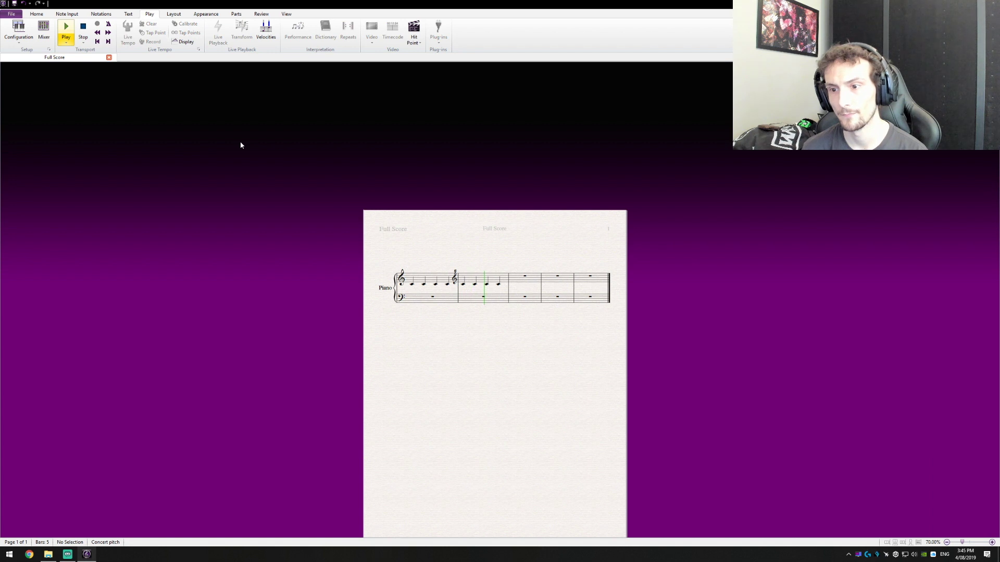
pyautogui.click(81, 27)
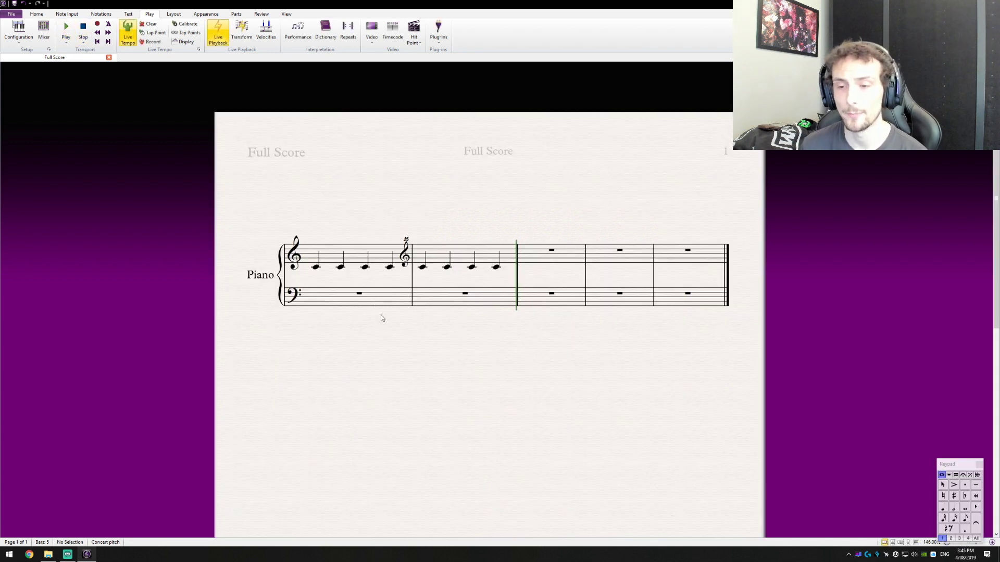
# Delete the treble clef change at the start of bar 2
pyautogui.click(443, 253)
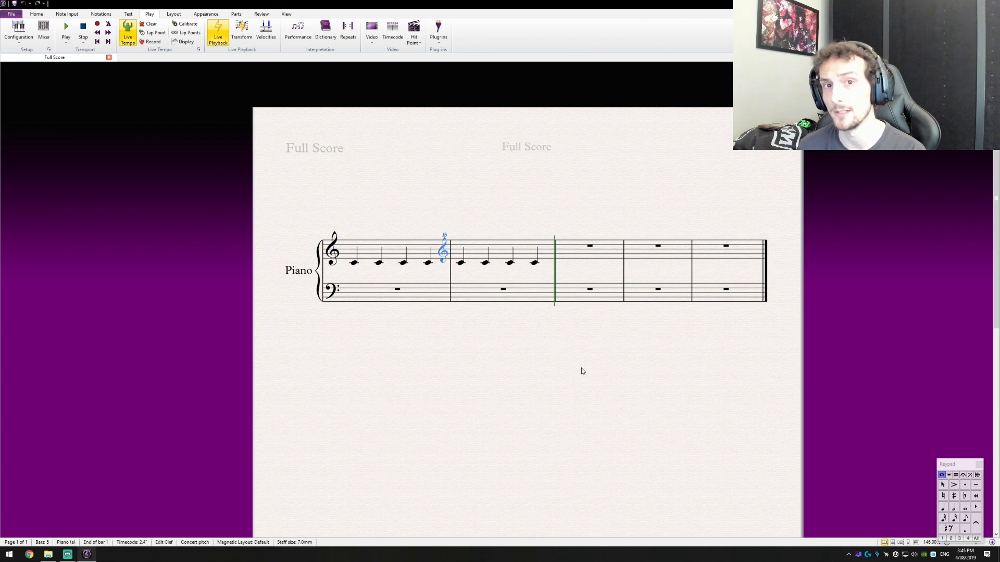
pyautogui.press('Delete')
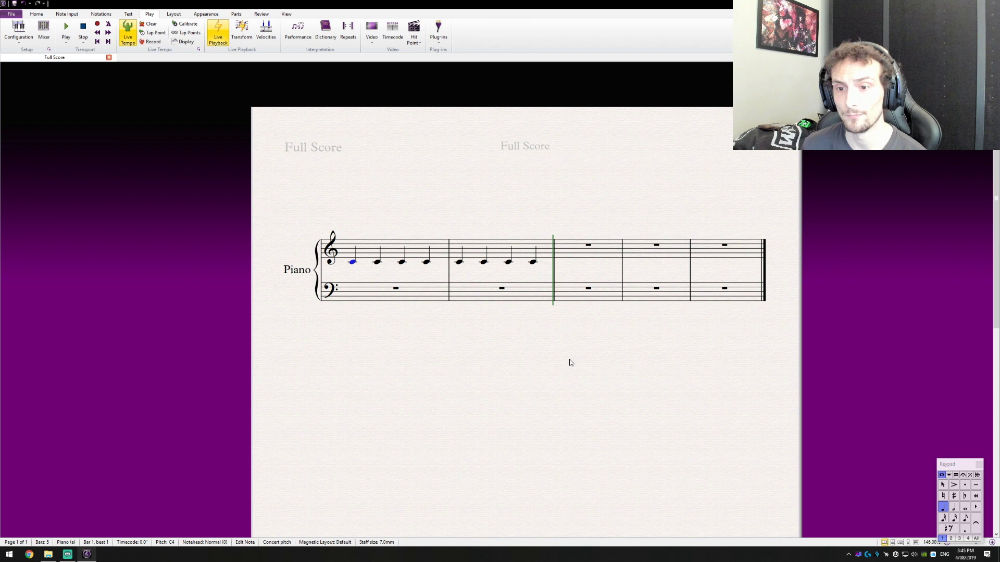
pyautogui.press('Escape')
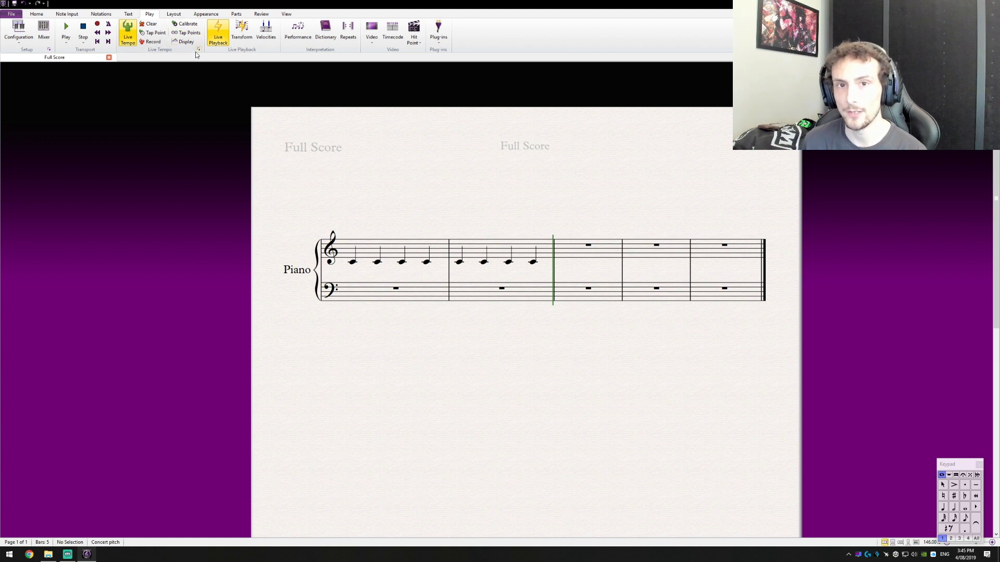
pyautogui.click(36, 14)
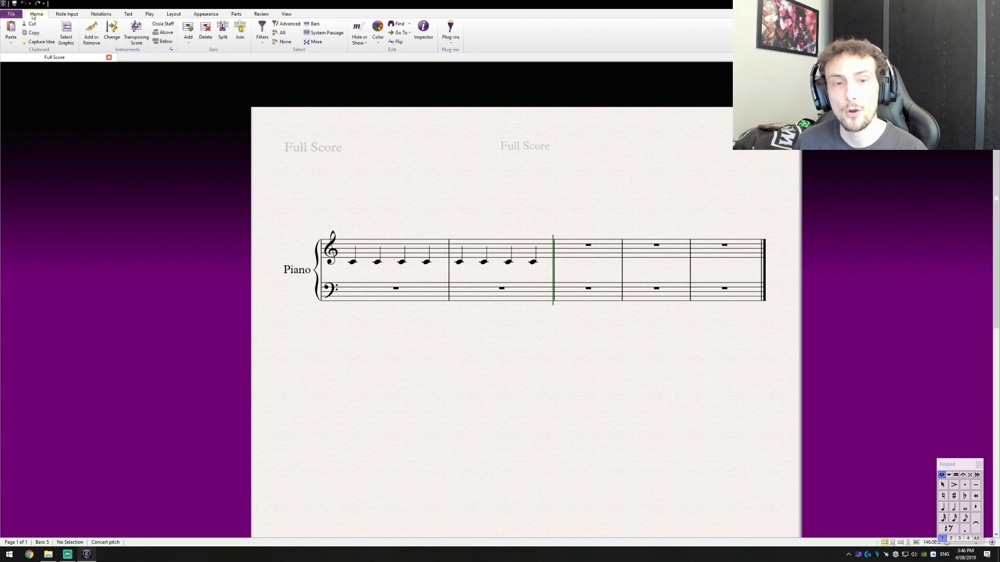
# In Edit Instruments, create a new instrument based on Piano
pyautogui.click(171, 50)
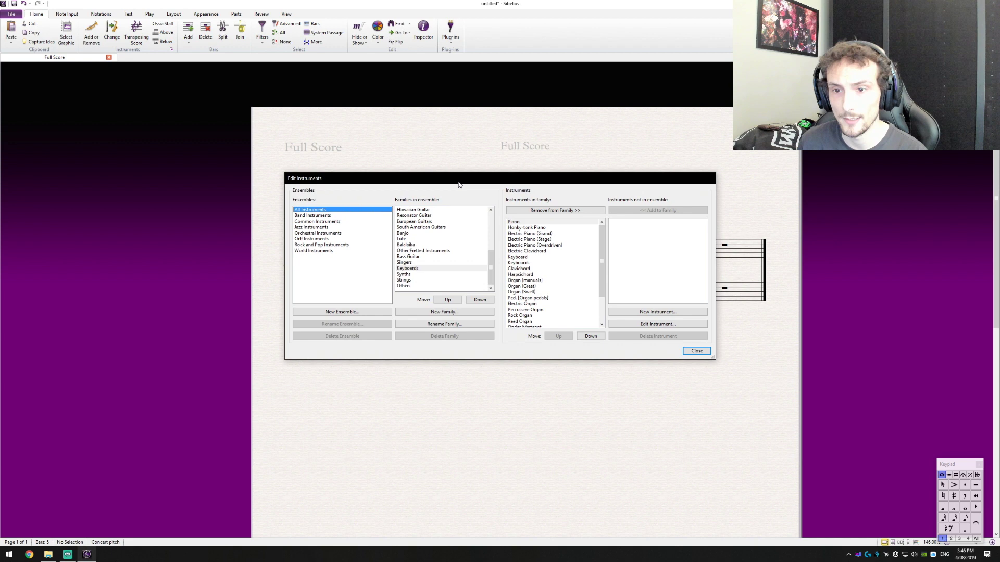
pyautogui.moveTo(458, 182)
pyautogui.mouseDown()
pyautogui.moveTo(461, 172)
pyautogui.moveTo(452, 175)
pyautogui.mouseUp()
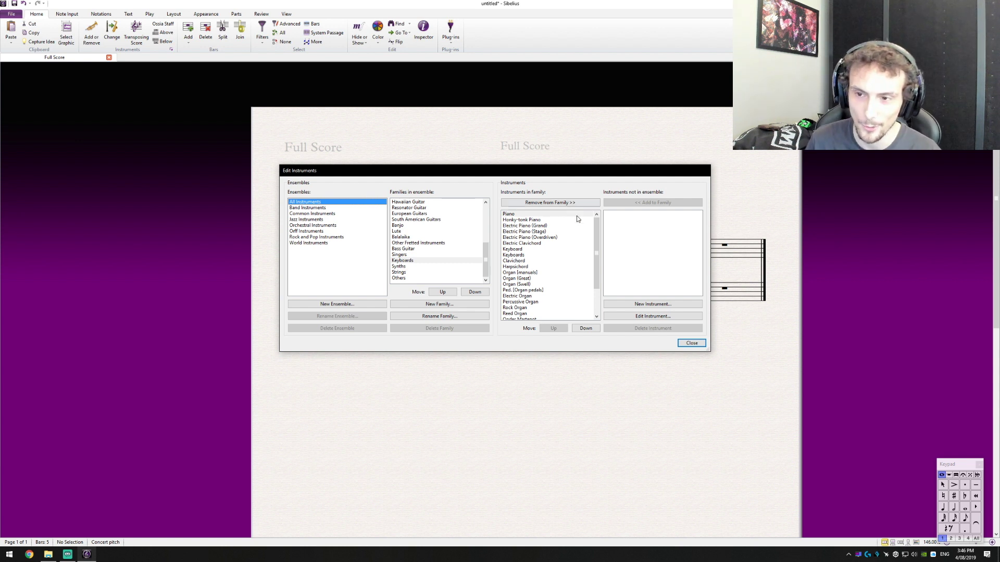
pyautogui.press('Tab')
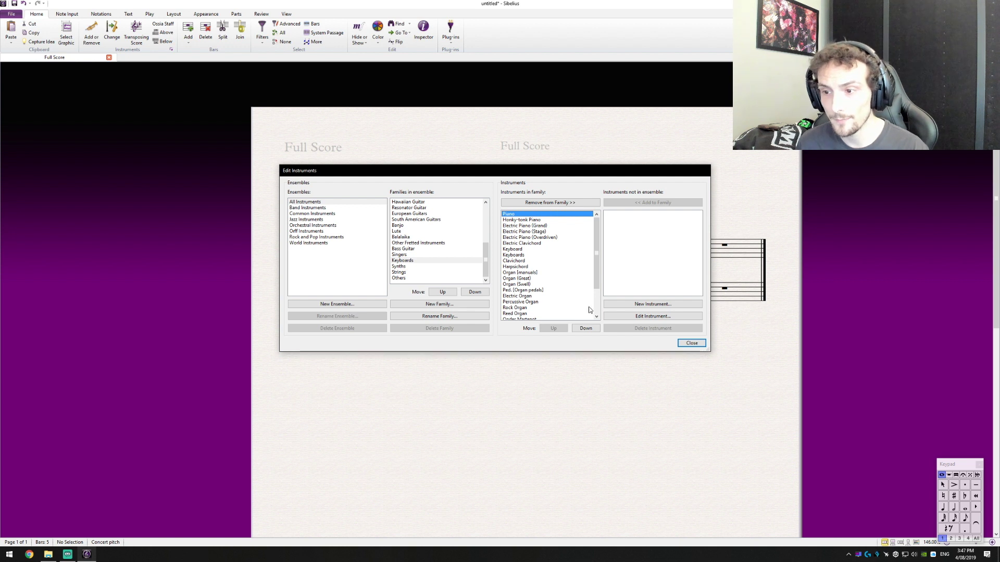
pyautogui.click(646, 305)
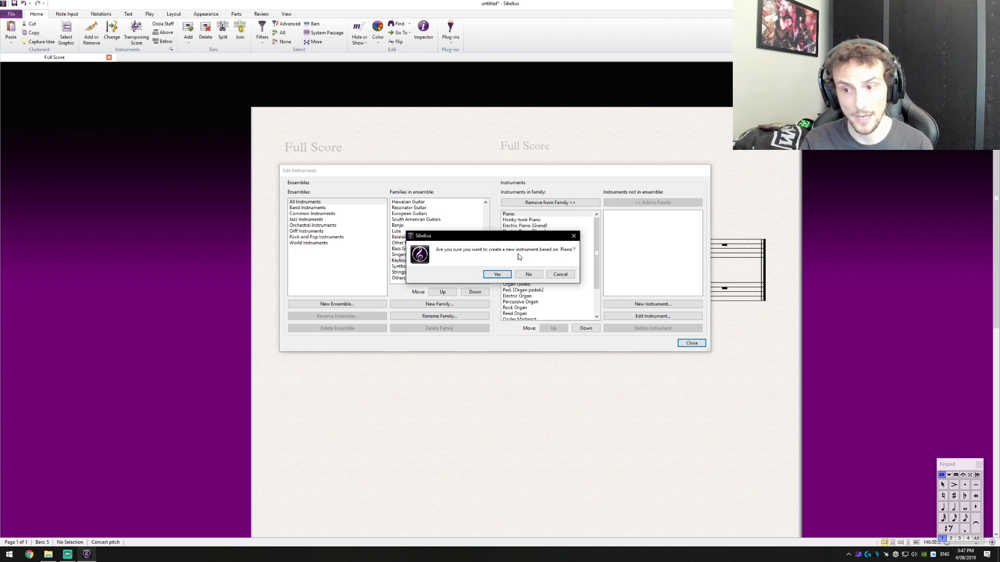
pyautogui.click(497, 274)
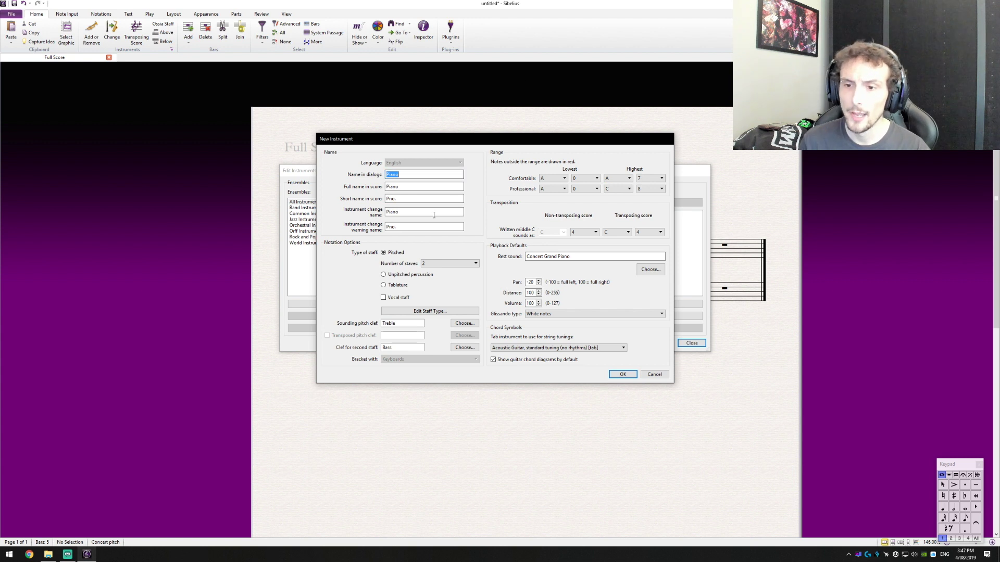
# Name the instrument 'Piano Test' in the dialog and full score name fields, short name 'Pno. Test'
pyautogui.click(410, 176)
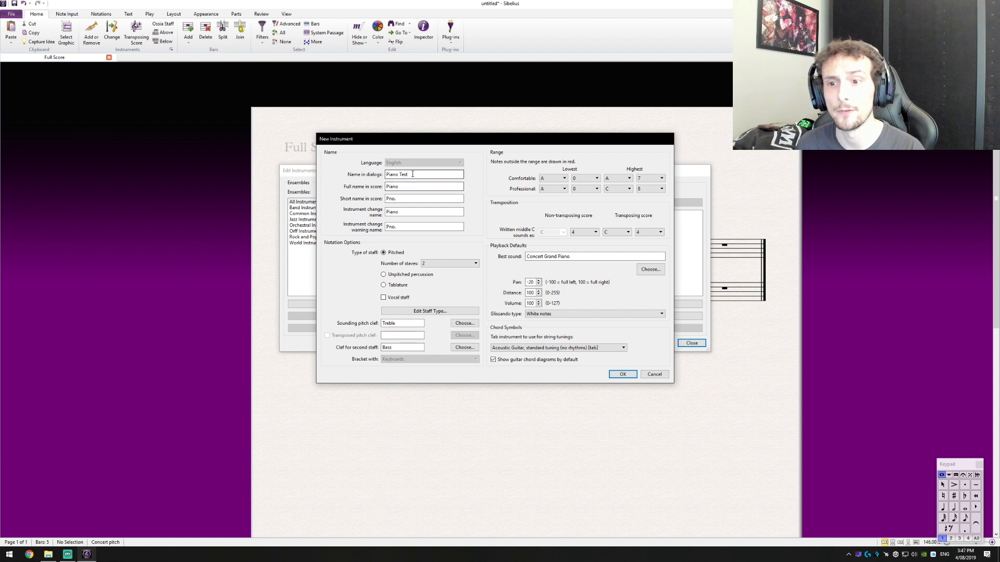
pyautogui.hotkey('ctrl', 'a')
pyautogui.hotkey('ctrl', 'c')
pyautogui.doubleClick(413, 186)
pyautogui.hotkey('ctrl', 'v')
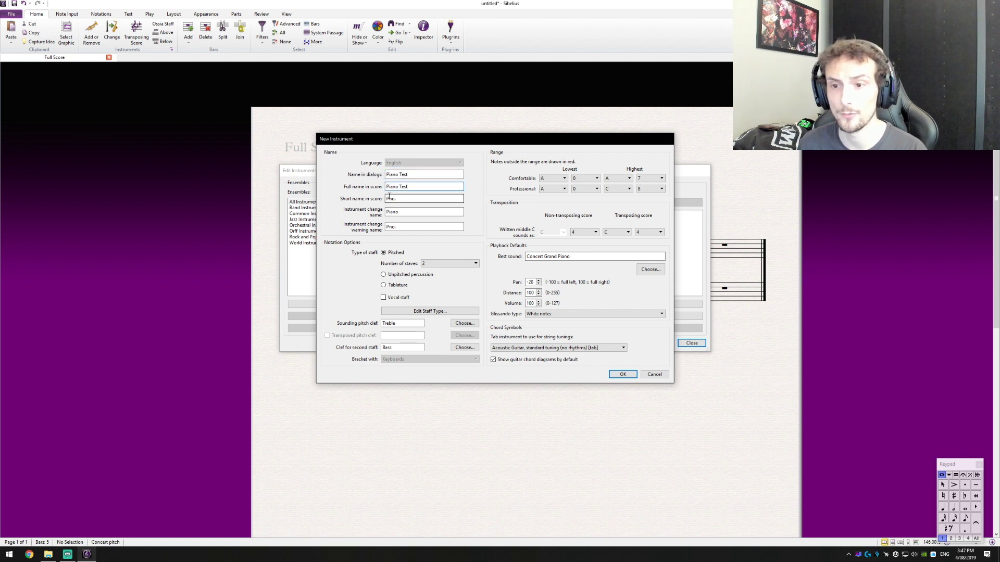
pyautogui.click(408, 200)
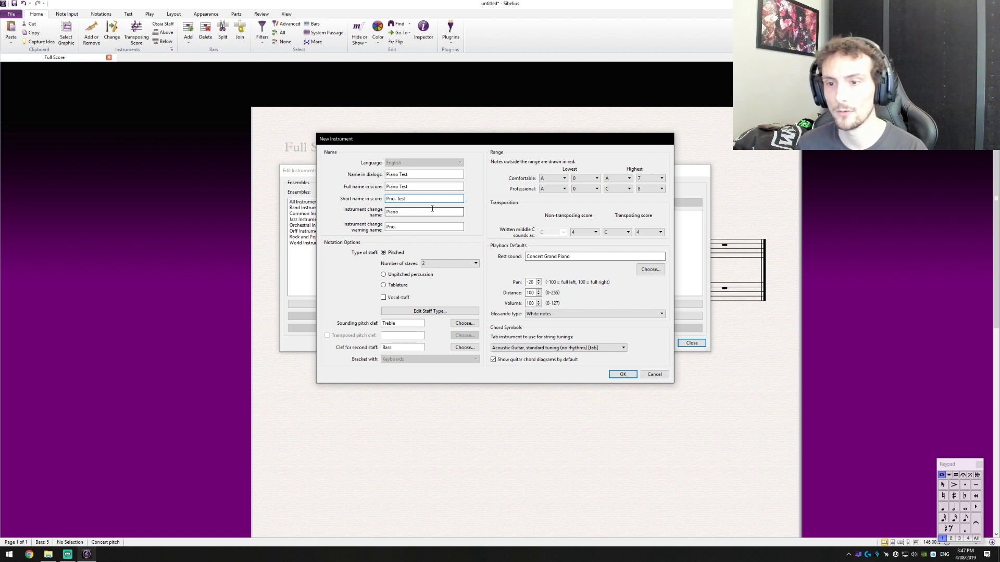
# Clear the instrument change and change warning names and set the number of staves to 1
pyautogui.press('Tab')
pyautogui.press('Delete')
pyautogui.press('Tab')
pyautogui.press('Delete')
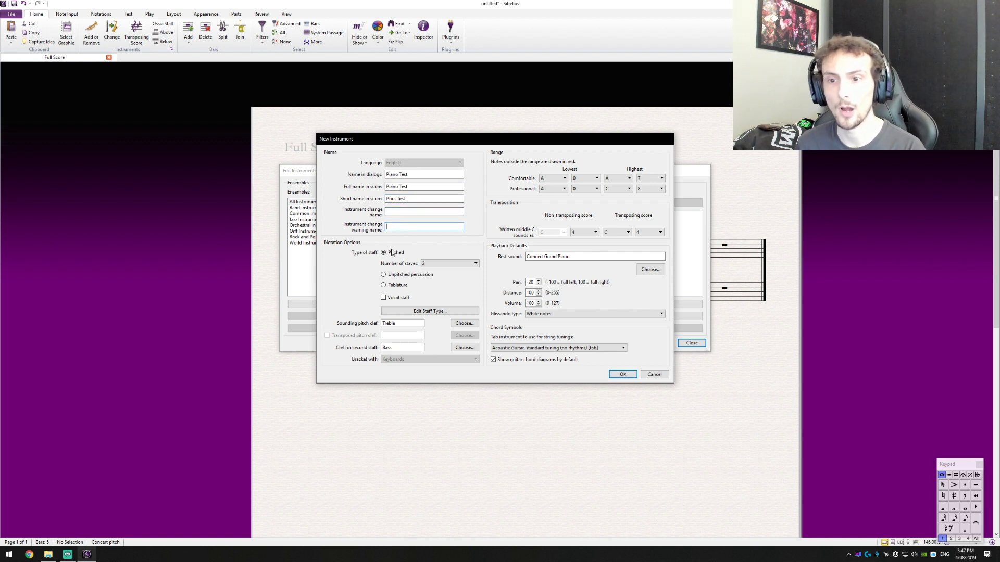
pyautogui.click(439, 264)
pyautogui.click(443, 271)
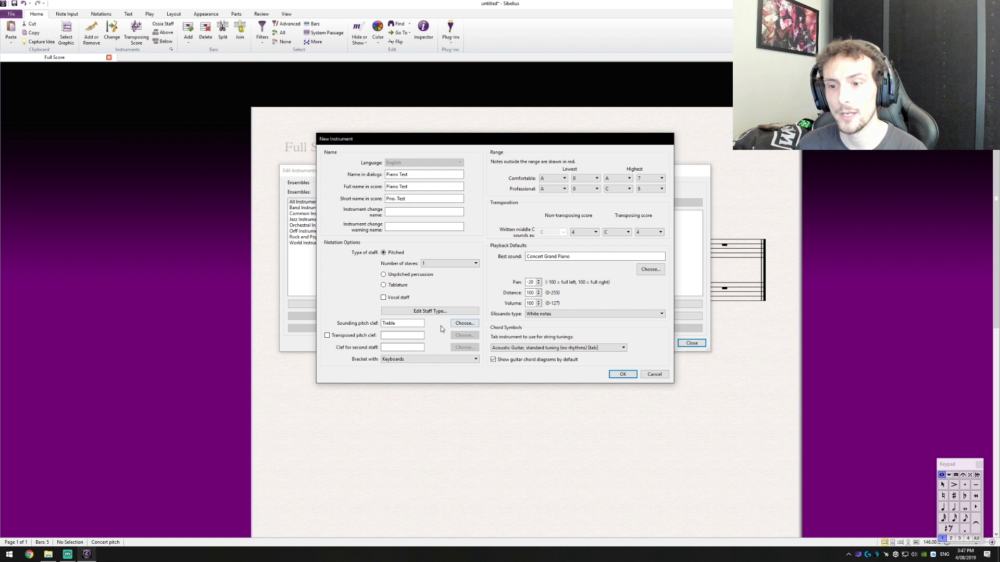
# Choose the Treble up 15 clef as the Piano Test sounding pitch clef
pyautogui.click(463, 323)
pyautogui.scroll(-3, 512, 261)
pyautogui.scroll(4, 508, 258)
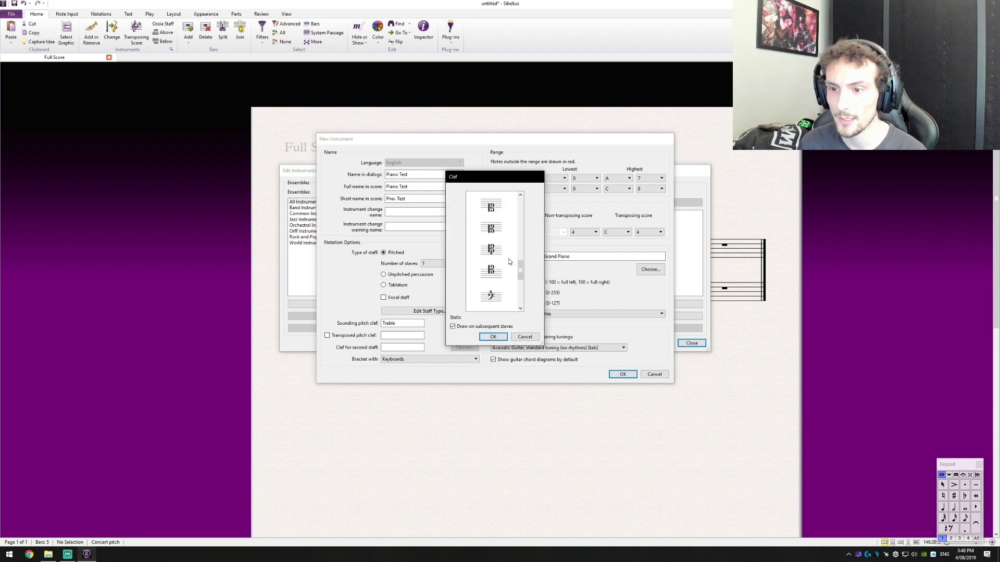
pyautogui.scroll(-1, 503, 260)
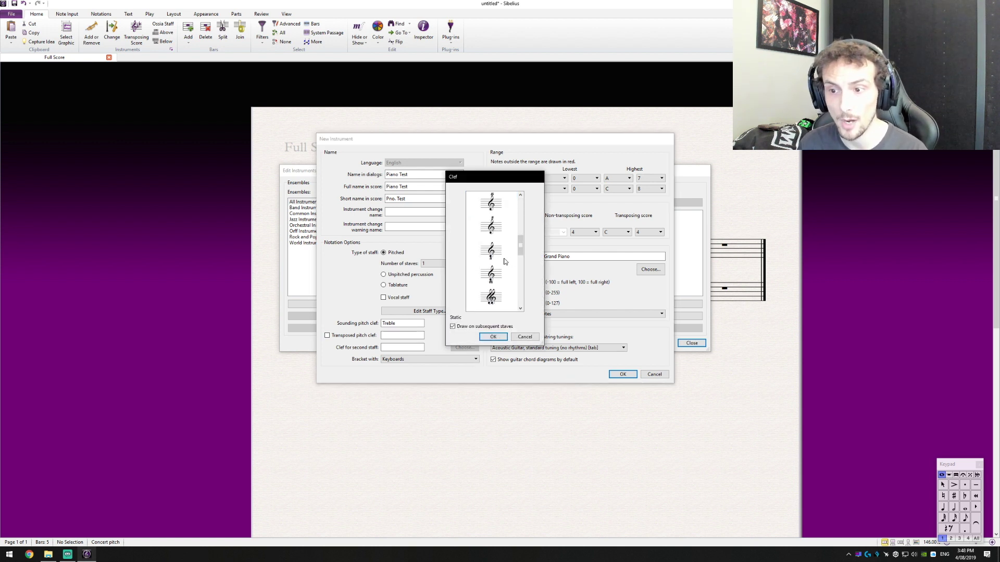
pyautogui.scroll(1, 504, 260)
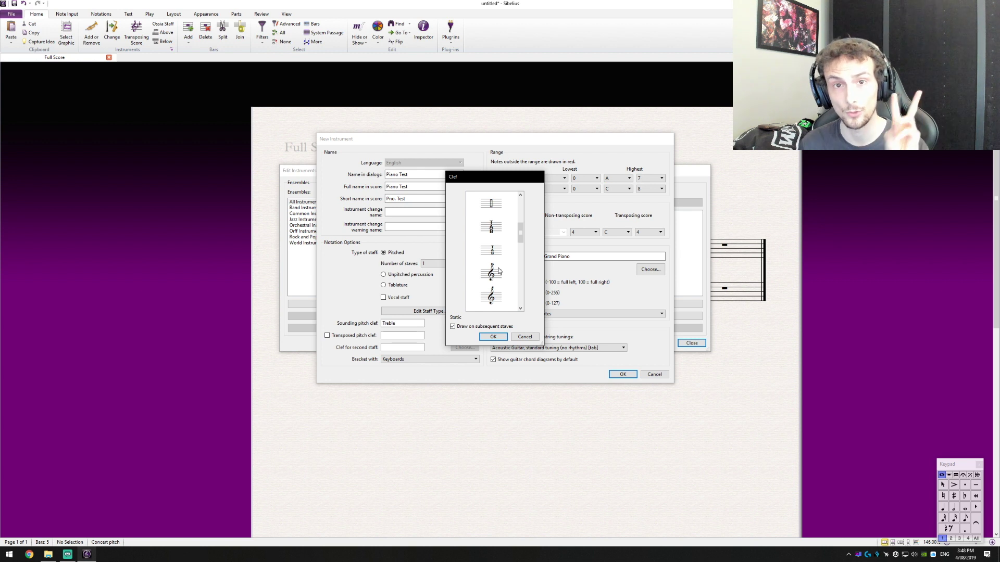
pyautogui.scroll(-1, 495, 275)
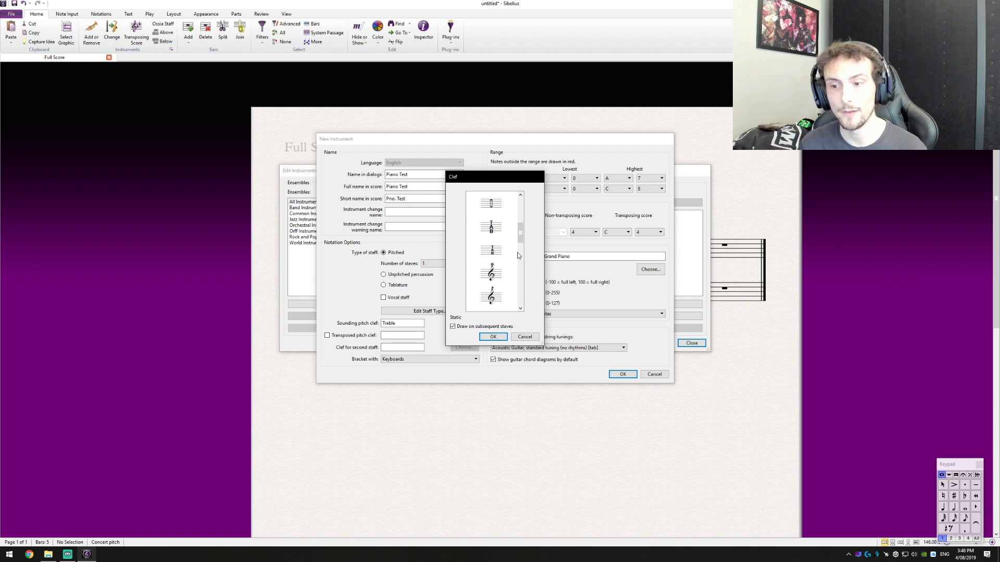
pyautogui.scroll(1, 492, 273)
pyautogui.scroll(-1, 489, 271)
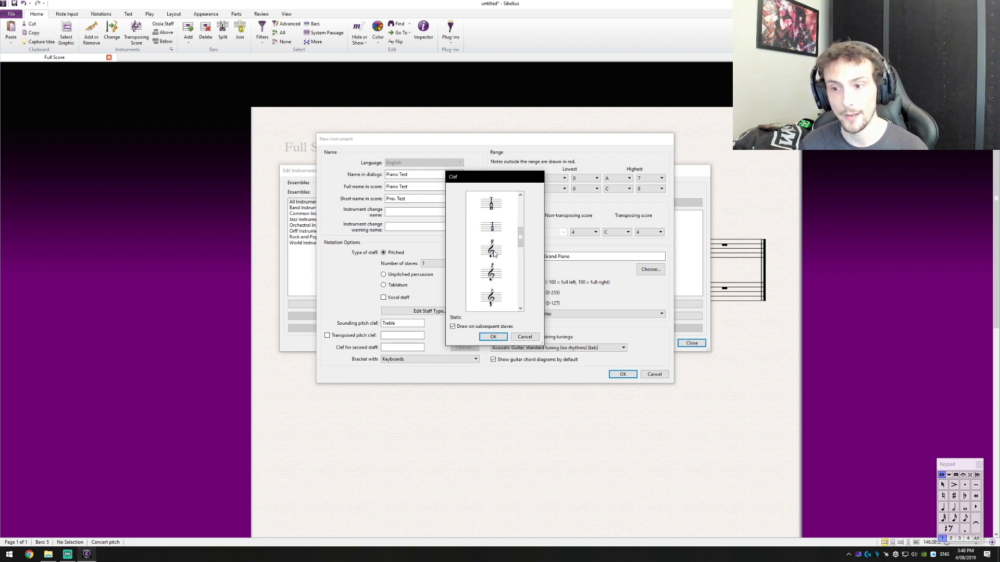
pyautogui.click(495, 255)
pyautogui.click(498, 337)
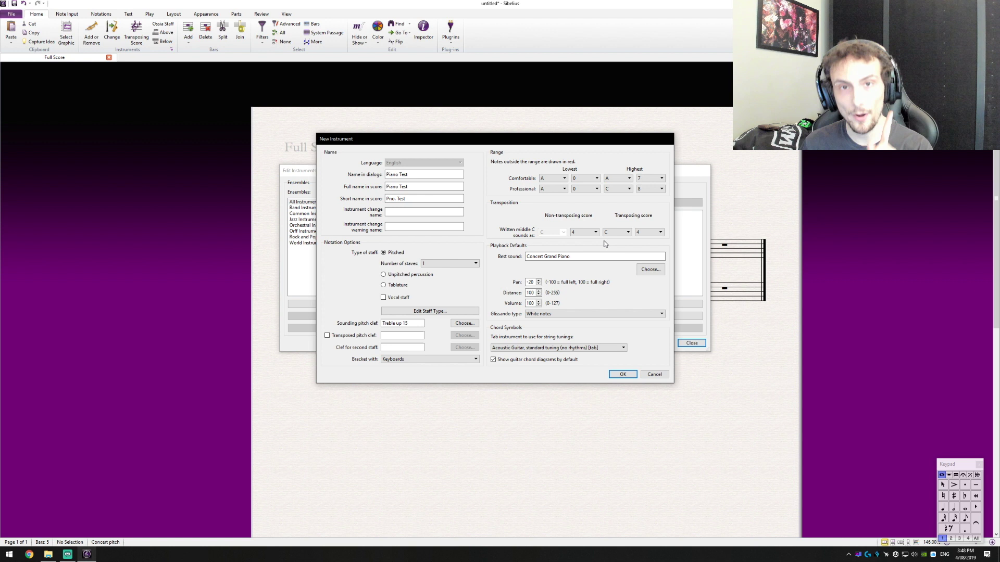
# Make written middle C sound as C6 in the non-transposing score
pyautogui.click(586, 232)
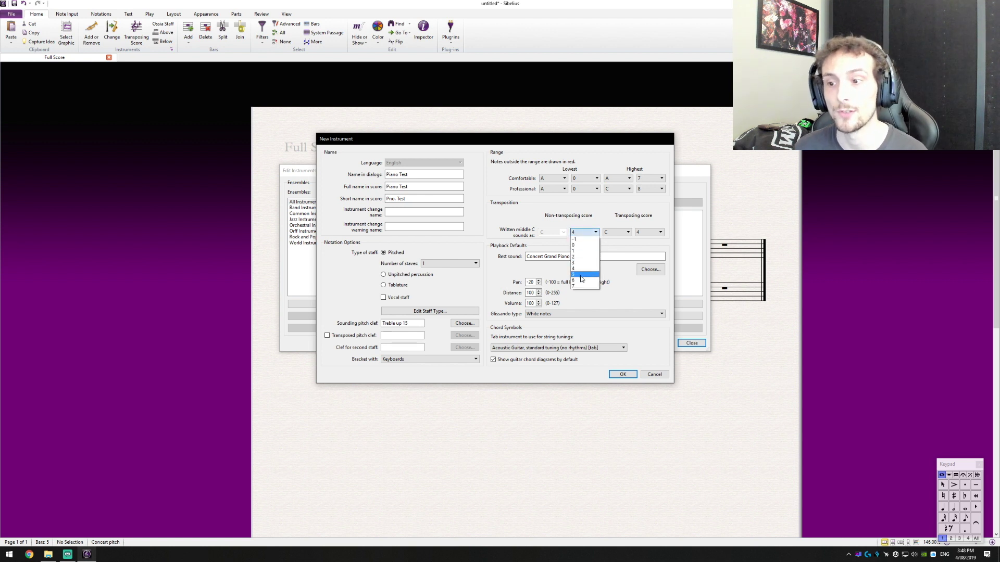
pyautogui.click(581, 276)
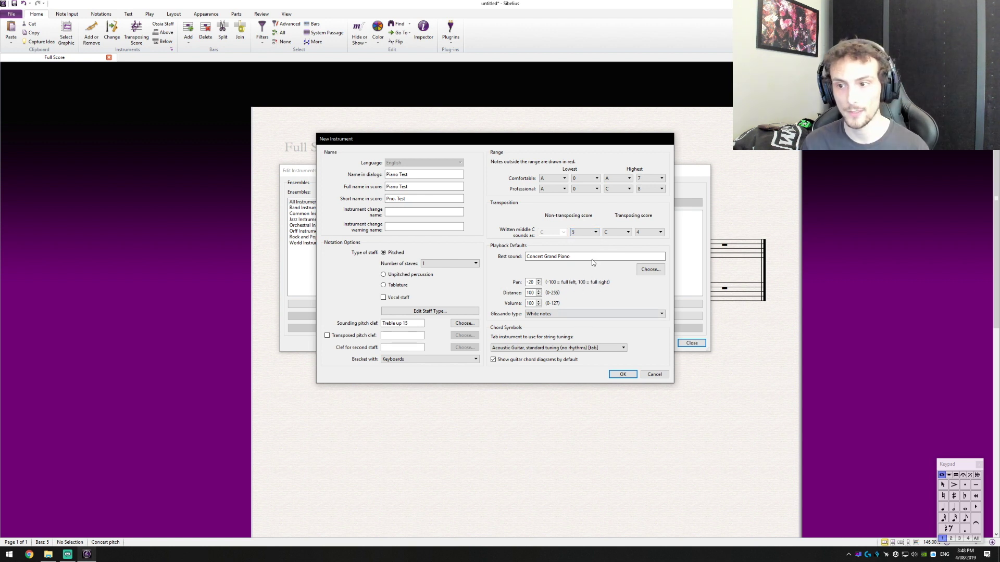
pyautogui.click(584, 232)
pyautogui.click(581, 282)
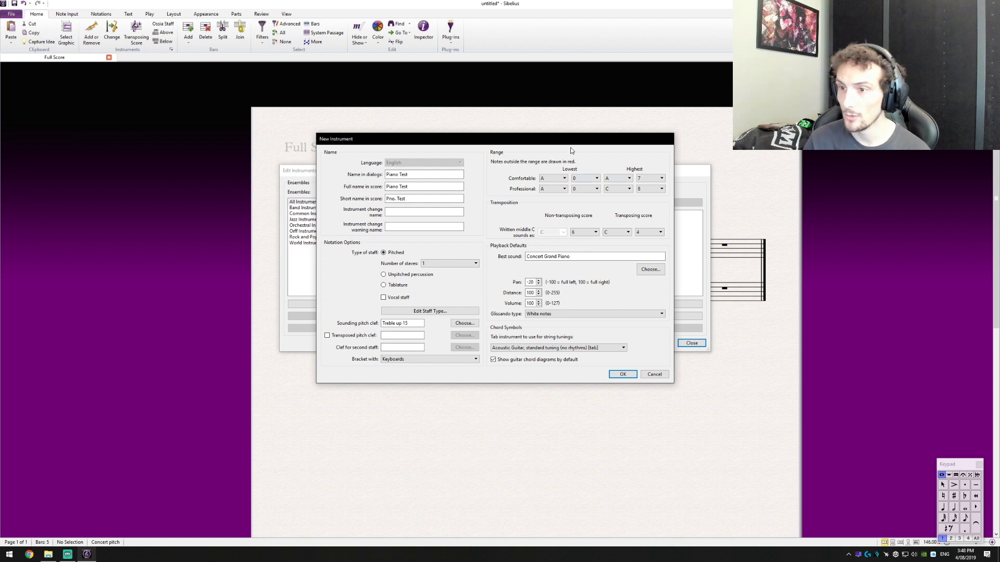
pyautogui.moveTo(570, 139); pyautogui.dragTo(406, 142)
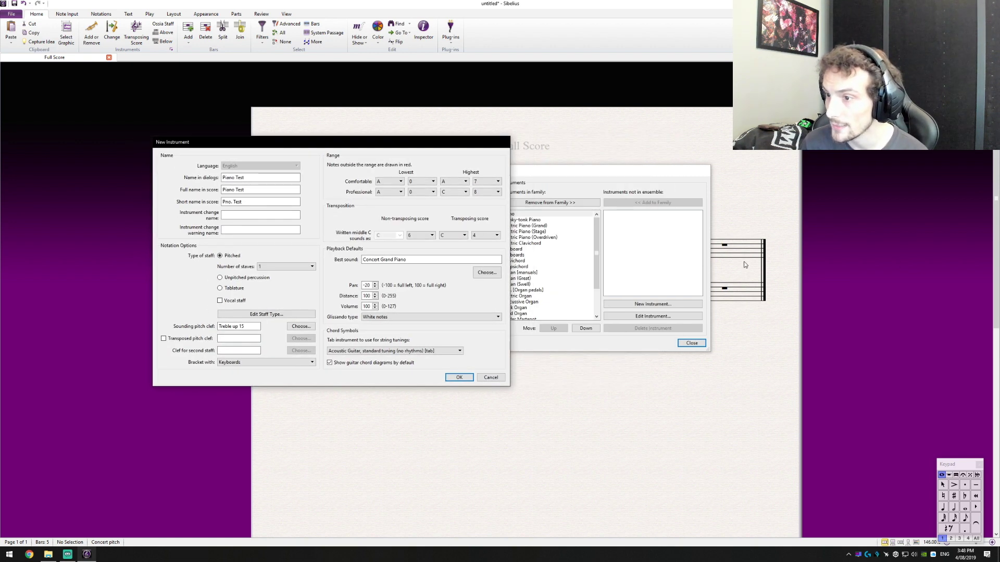
pyautogui.click(424, 237)
pyautogui.click(423, 237)
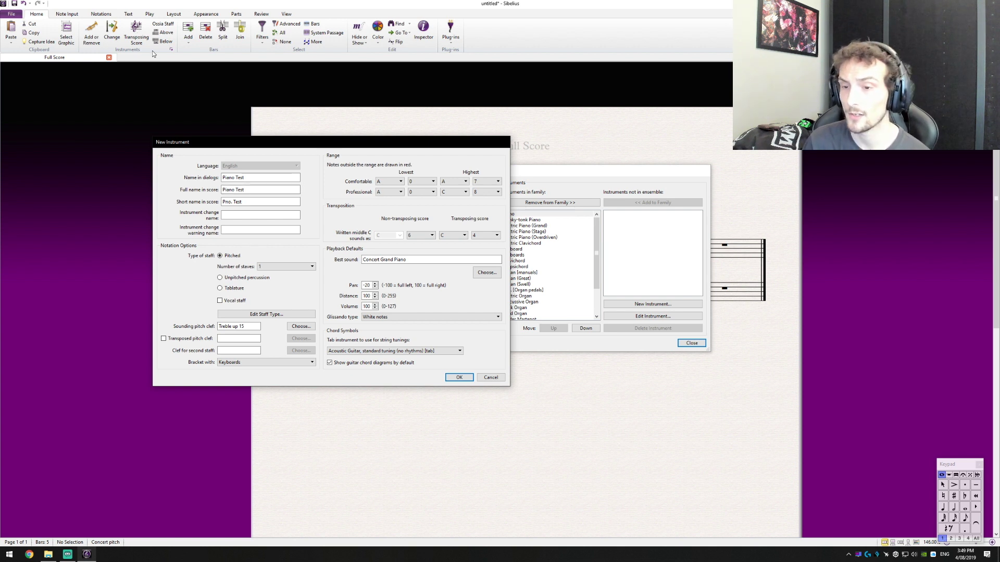
# Set the transposing score's middle C to C6 as well and save Piano Test
pyautogui.click(426, 233)
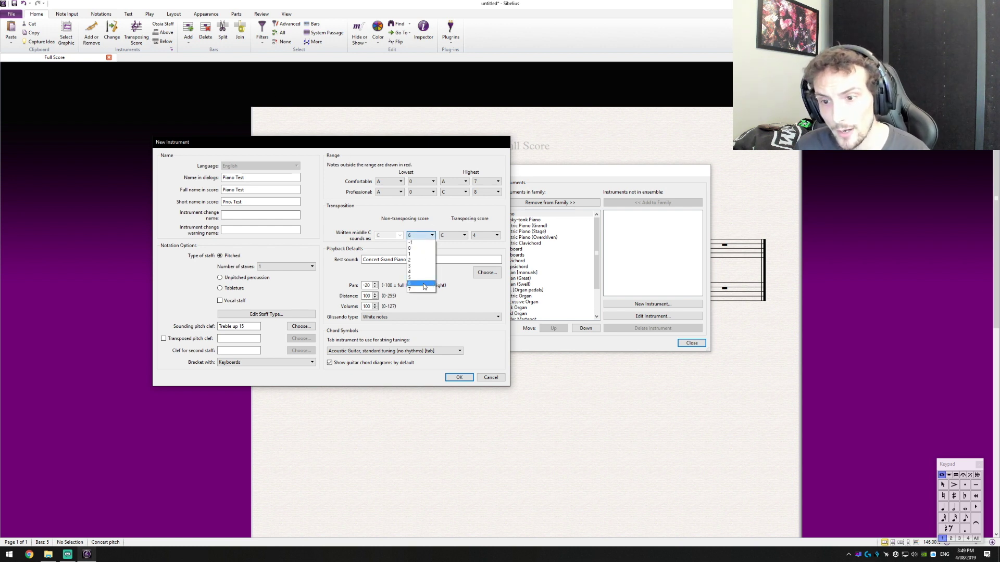
pyautogui.click(421, 283)
pyautogui.click(491, 237)
pyautogui.click(484, 288)
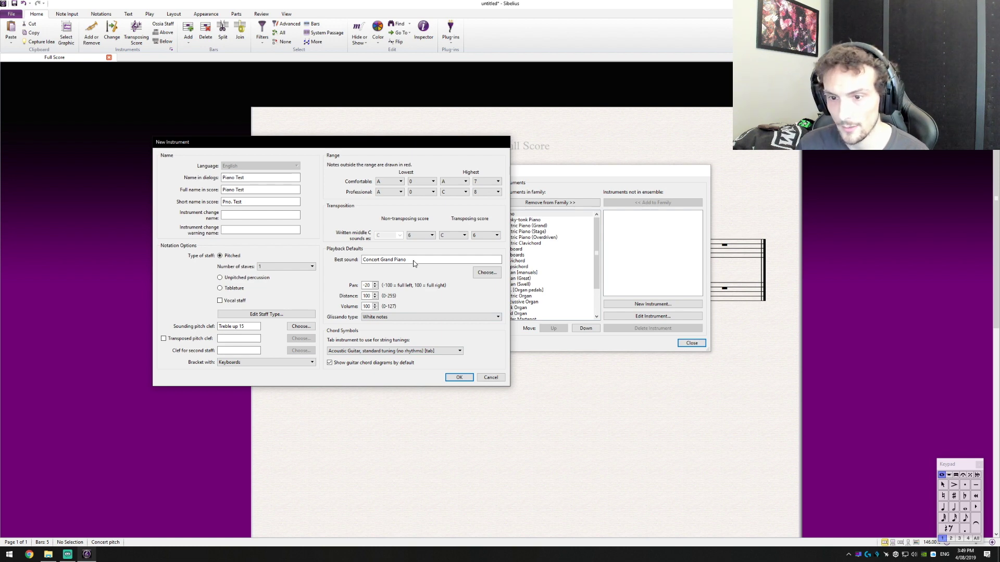
pyautogui.click(459, 377)
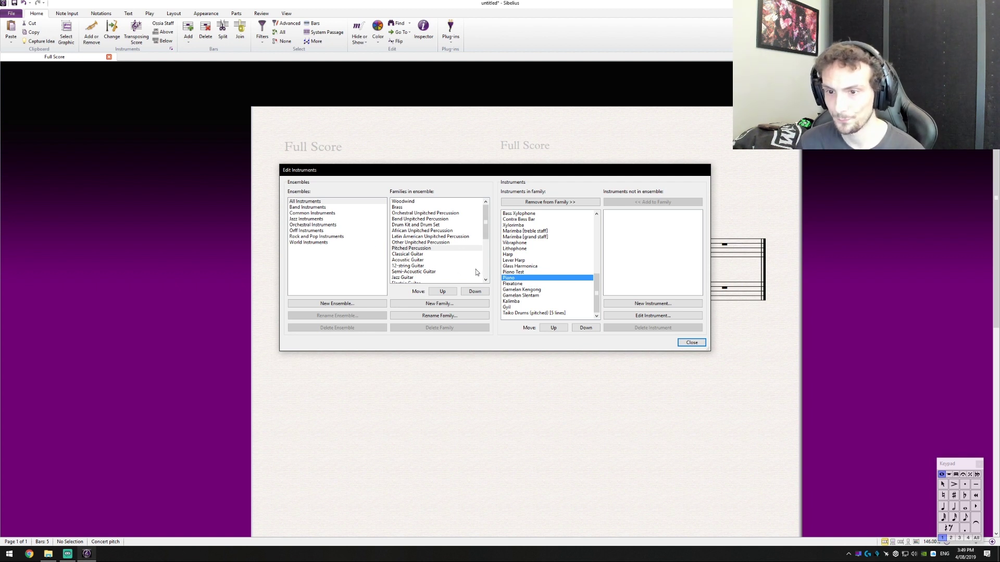
# Review Piano Test's settings without changing them, then close Edit Instruments
pyautogui.click(410, 249)
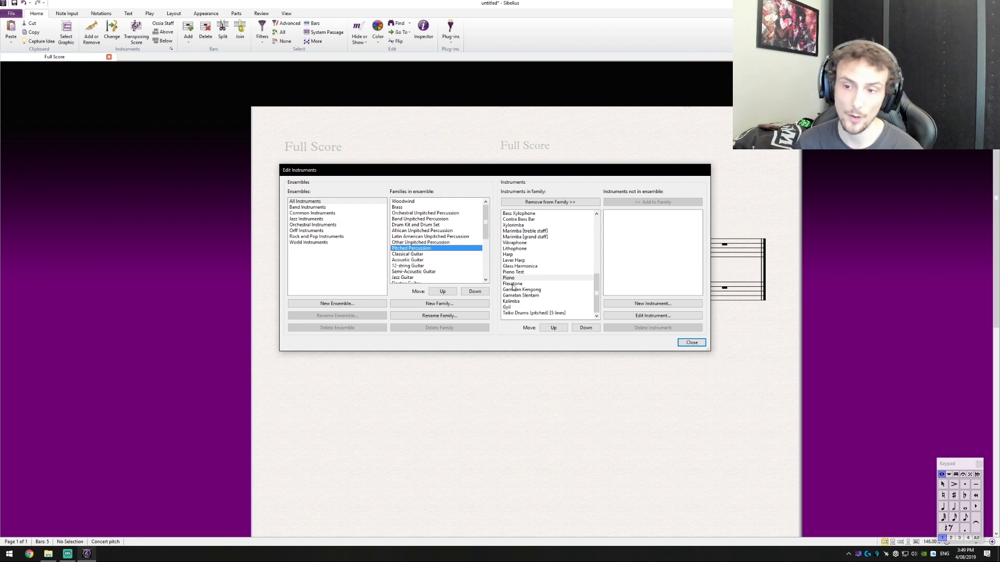
pyautogui.click(513, 272)
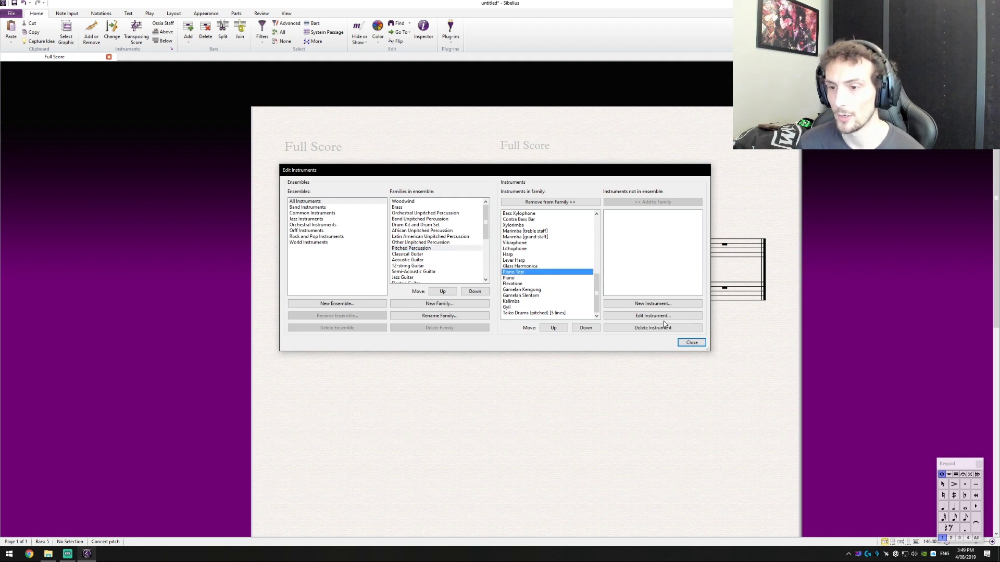
pyautogui.click(652, 316)
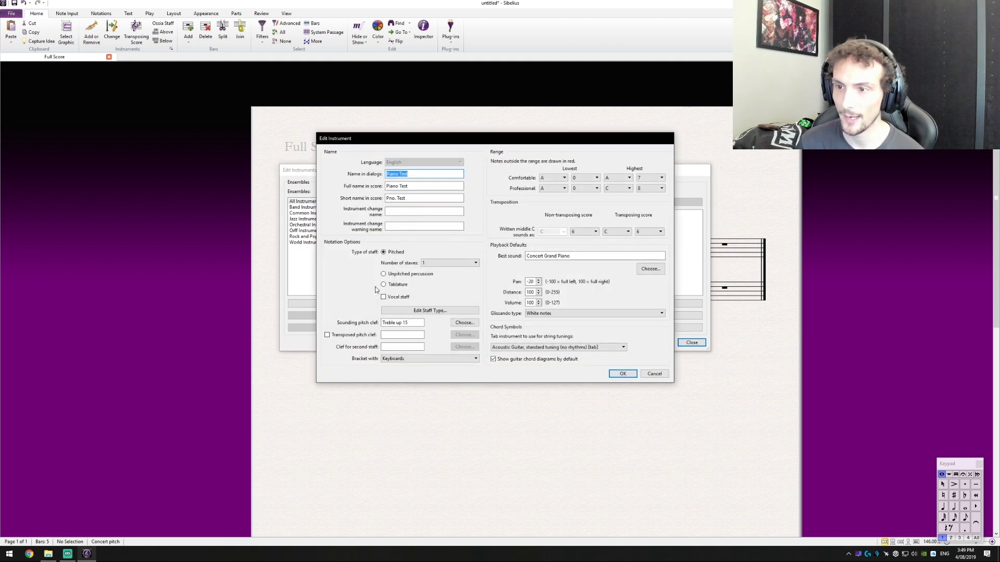
pyautogui.click(657, 375)
pyautogui.click(691, 342)
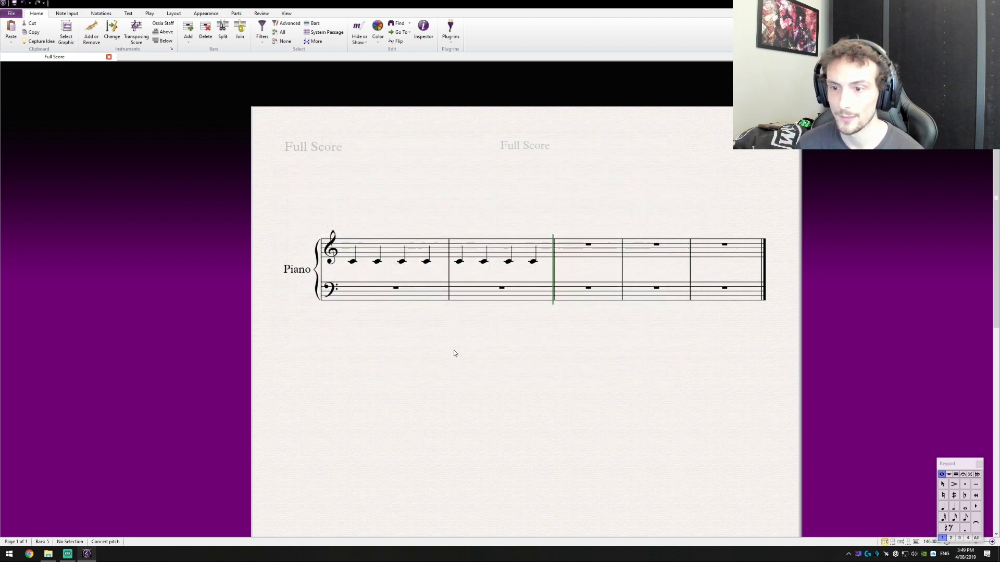
# Insert a change to Piano Test at bar 2 with the announcement turned off
pyautogui.click(111, 32)
pyautogui.scroll(3, 479, 221)
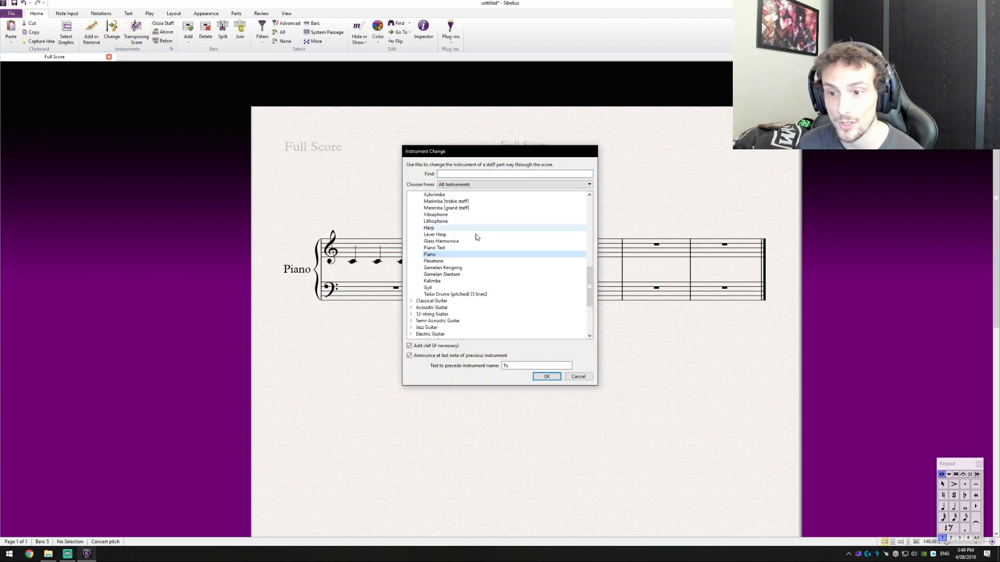
pyautogui.click(445, 248)
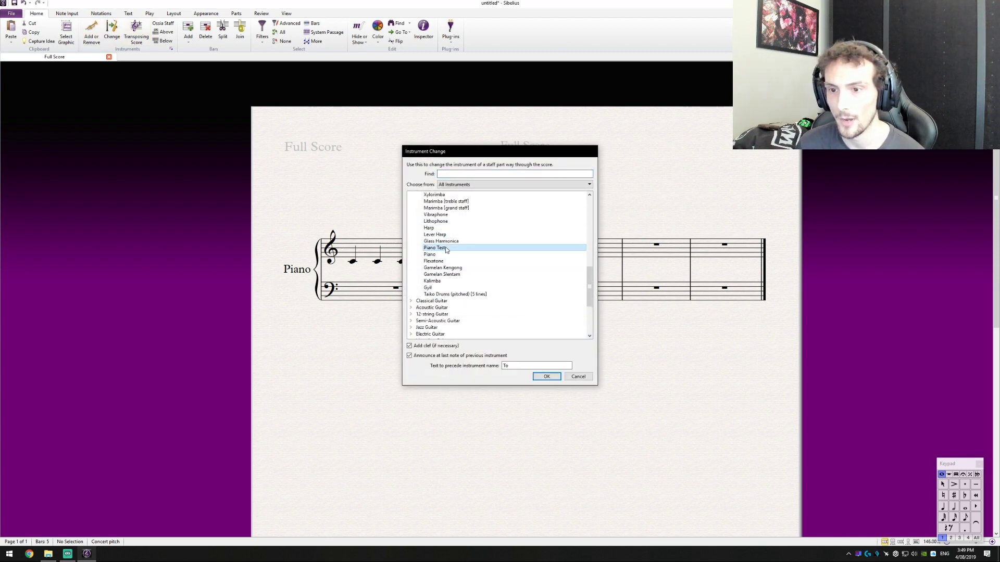
pyautogui.click(435, 357)
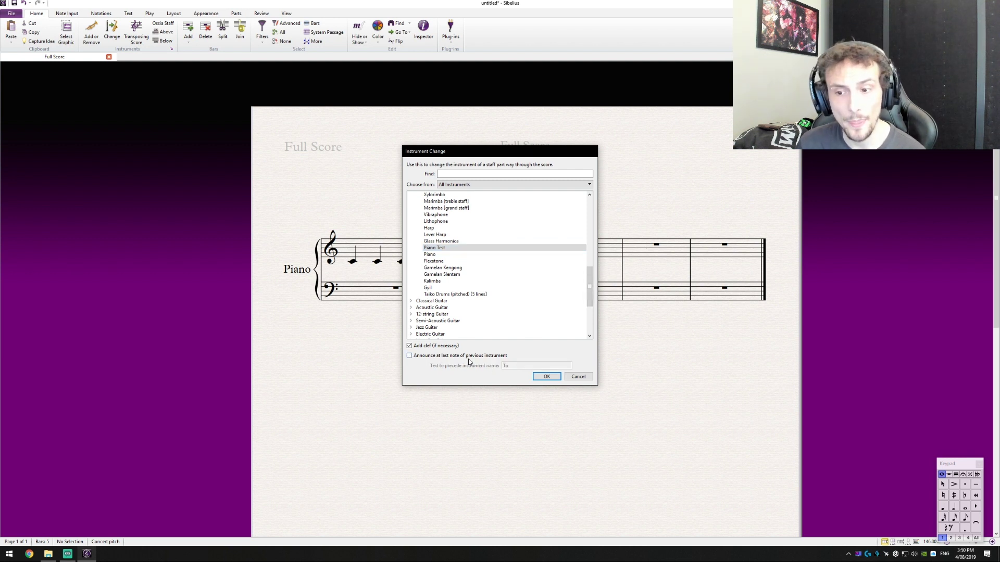
pyautogui.click(547, 376)
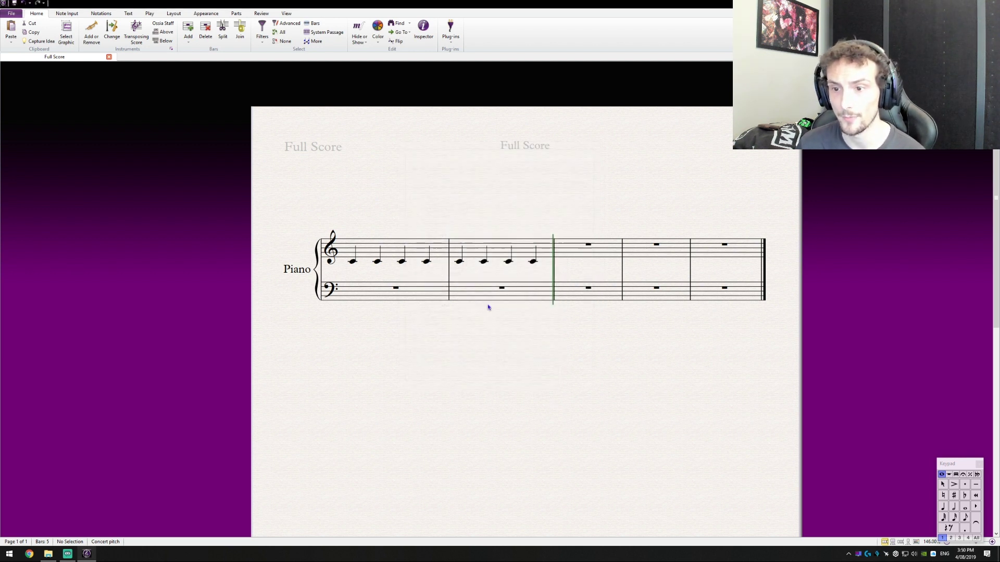
pyautogui.click(465, 264)
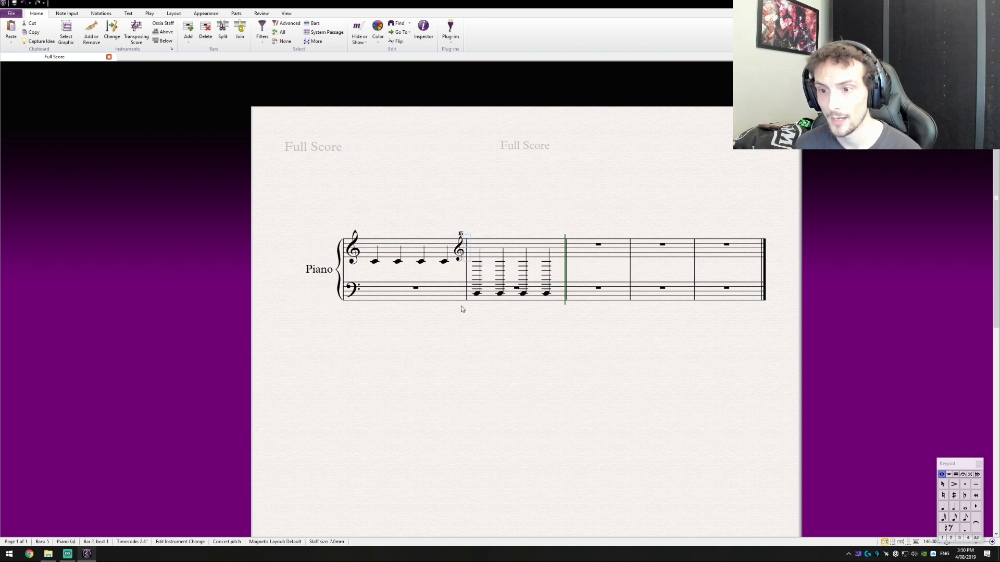
# Transpose bar 2's four Cs up two octaves so they sit on middle C under the 15ma clef
pyautogui.click(535, 305)
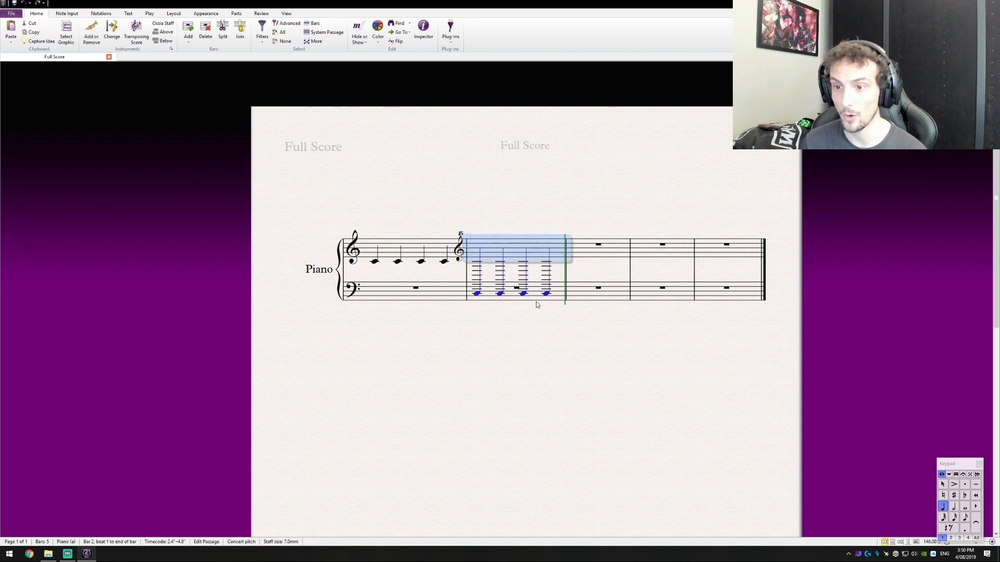
pyautogui.click(571, 365)
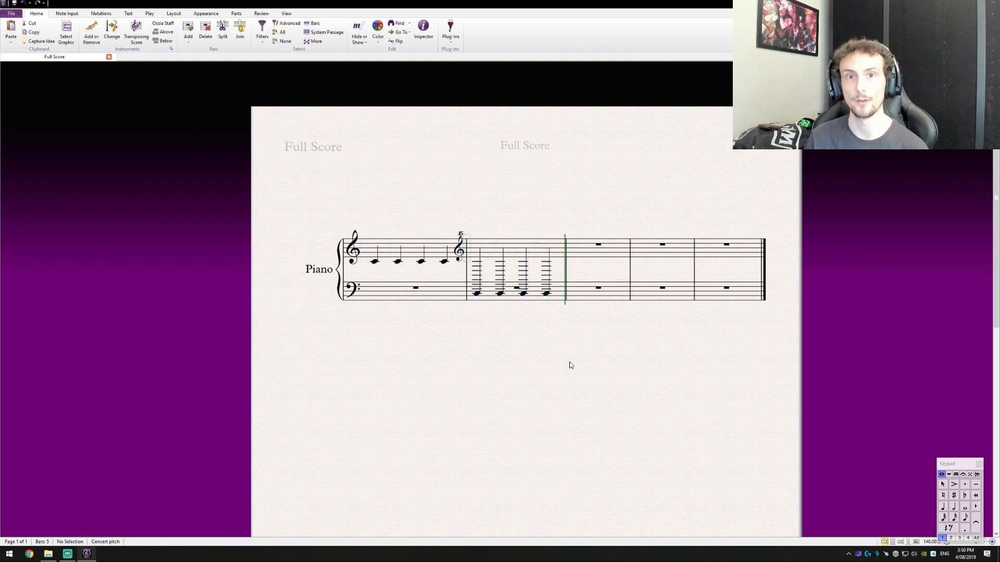
pyautogui.click(499, 249)
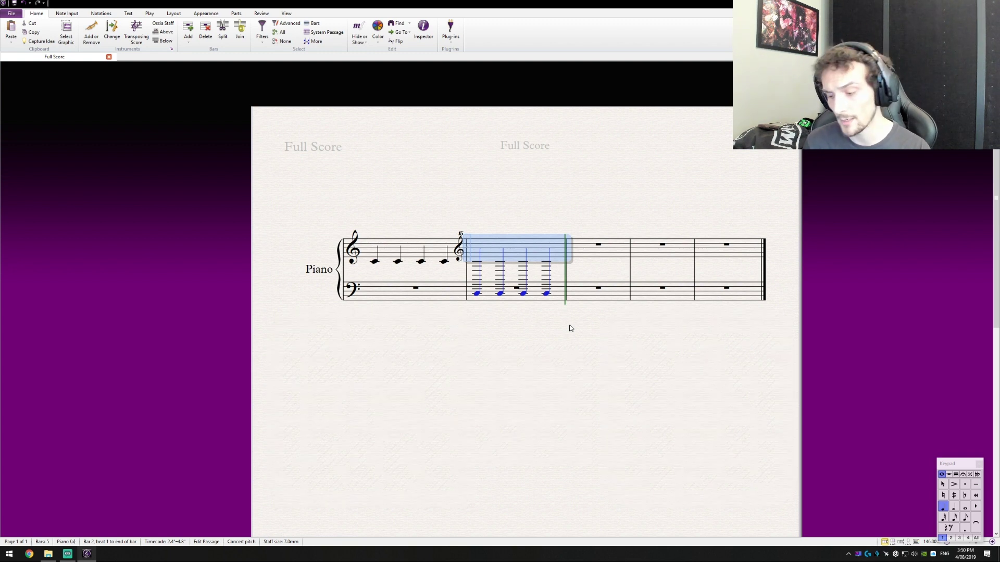
pyautogui.hotkey('ctrl', 'Up')
pyautogui.hotkey('ctrl', 'Up')
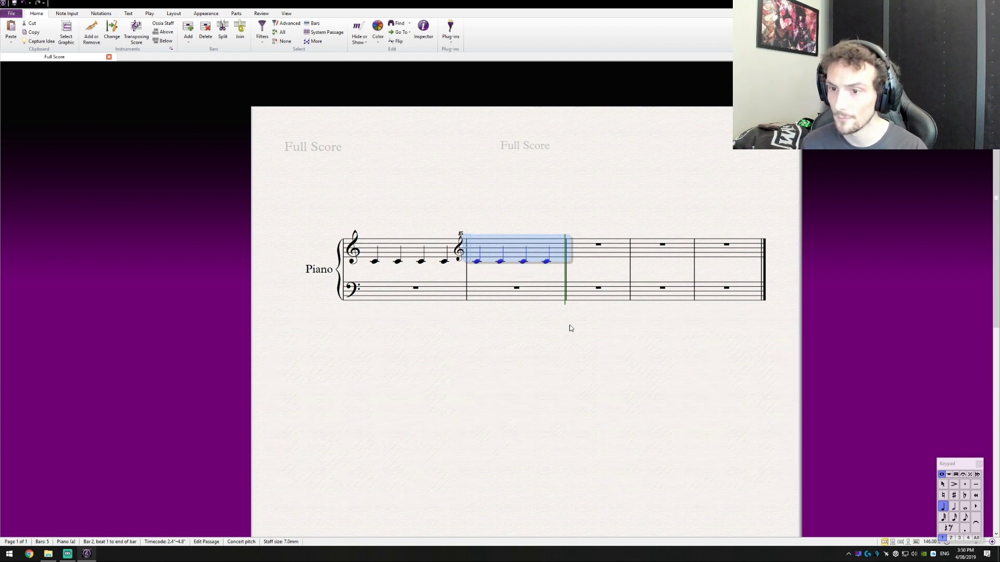
pyautogui.click(577, 343)
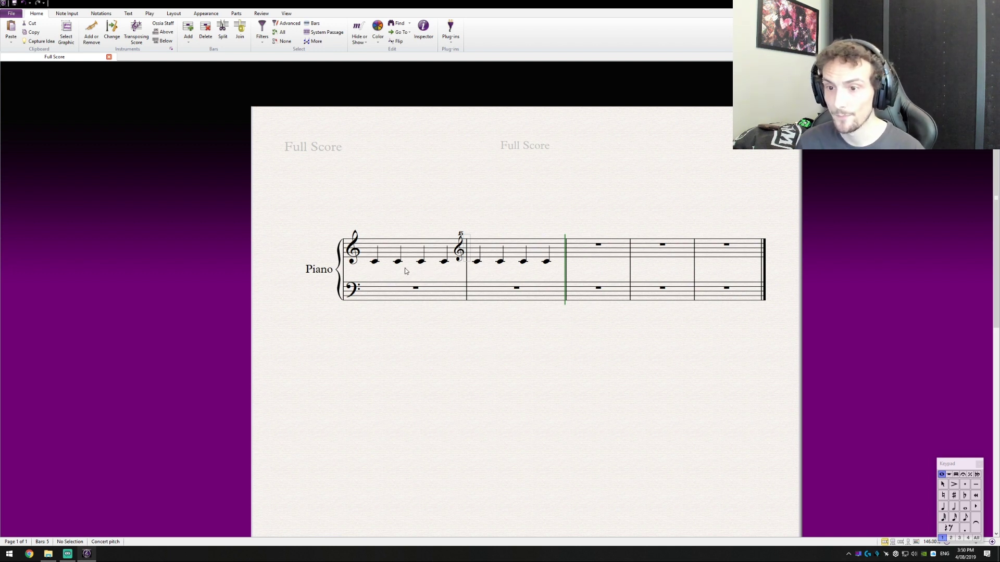
# Rewind to the start, play the score through the bar 2 octave jump, then stop playback
pyautogui.click(383, 250)
pyautogui.click(263, 166)
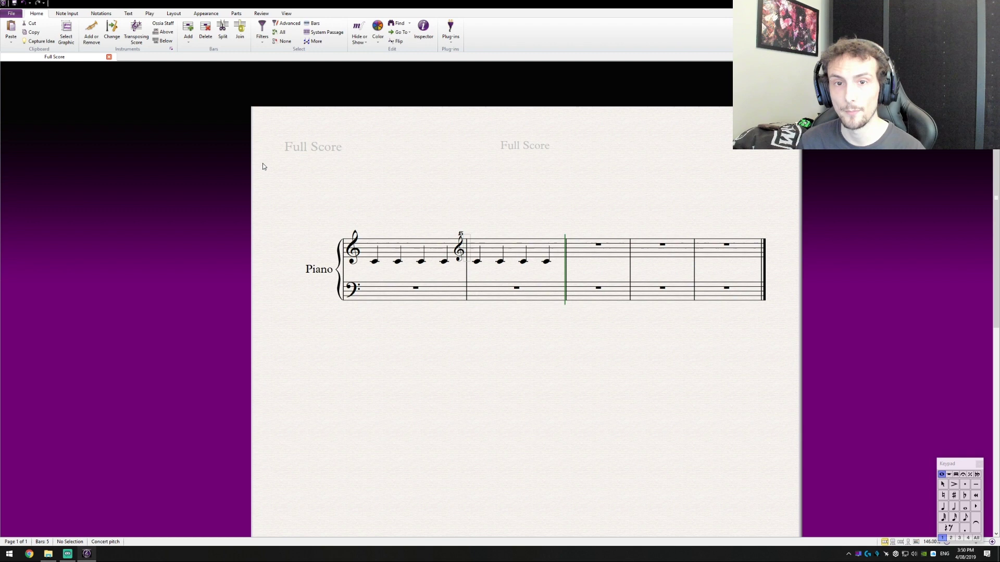
pyautogui.click(149, 13)
pyautogui.hotkey('ctrl', '[')
pyautogui.click(70, 30)
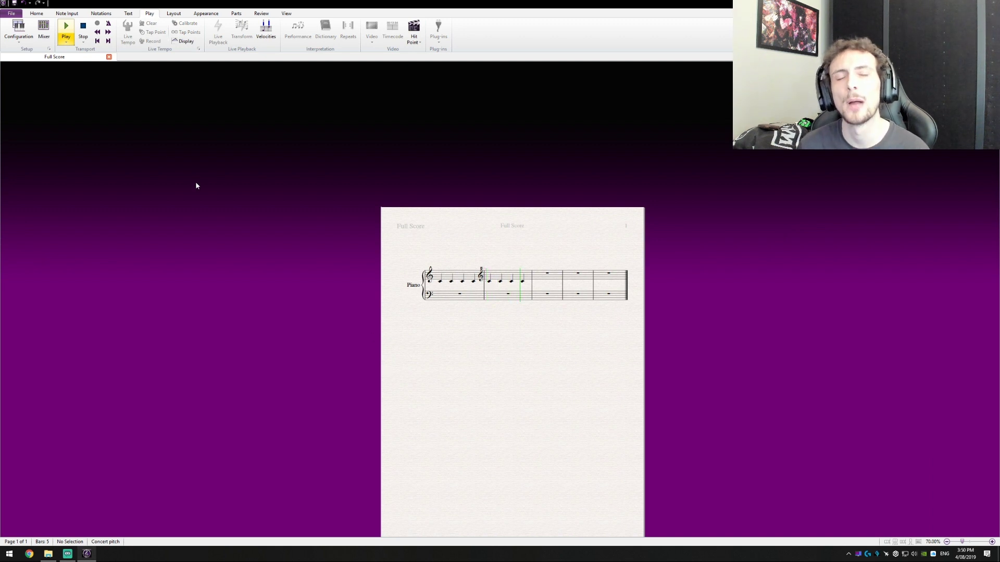
pyautogui.press('Escape')
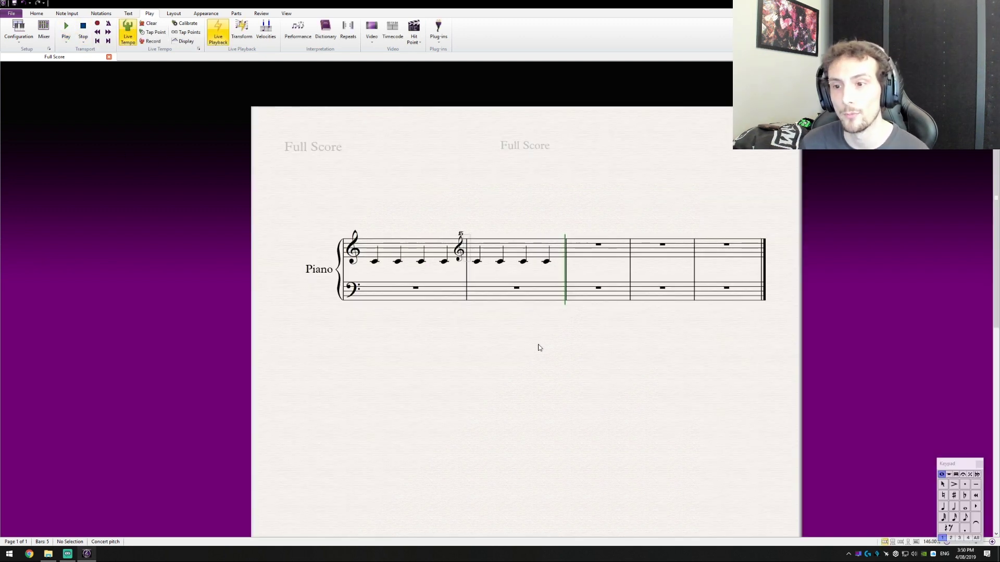
pyautogui.moveTo(540, 347); pyautogui.dragTo(523, 349)
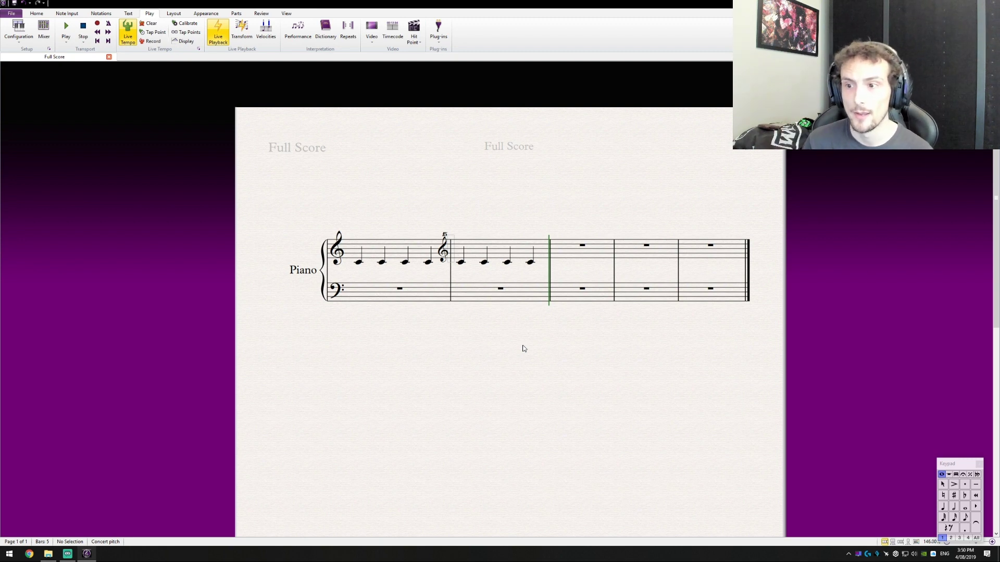
pyautogui.moveTo(561, 322); pyautogui.dragTo(514, 337)
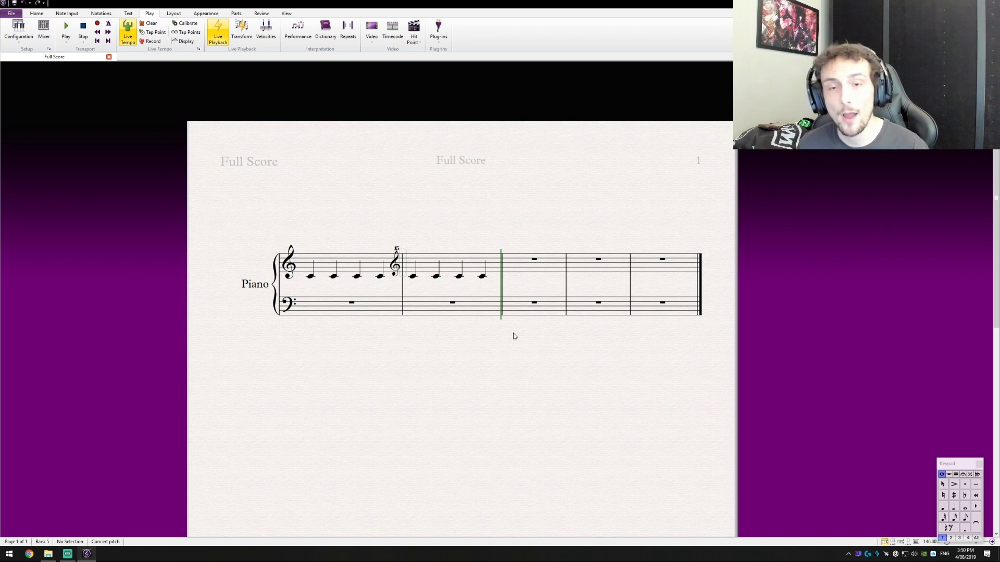
pyautogui.moveTo(591, 357); pyautogui.dragTo(591, 355)
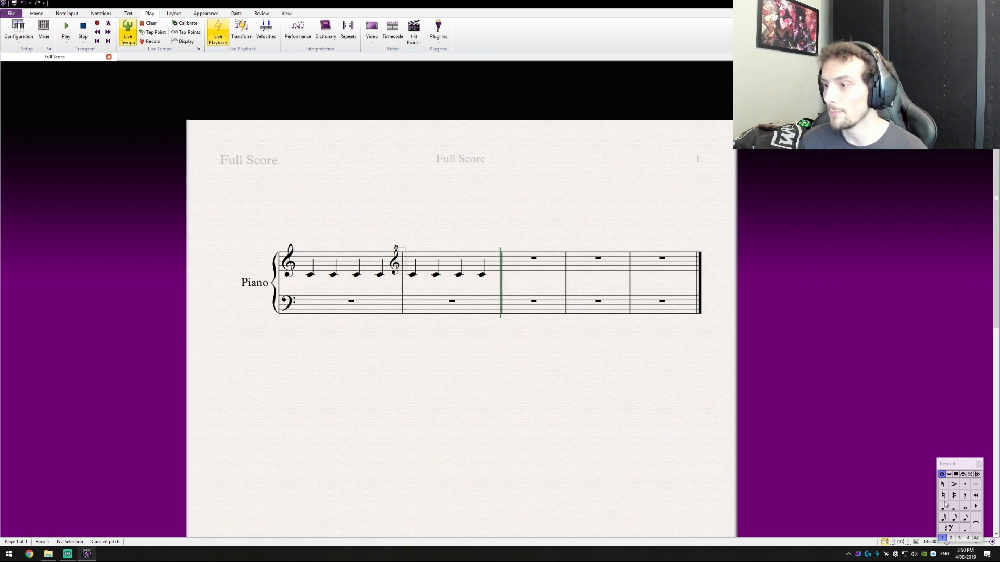
# Enter four quarter-note Cs to fill bar 3
pyautogui.click(944, 506)
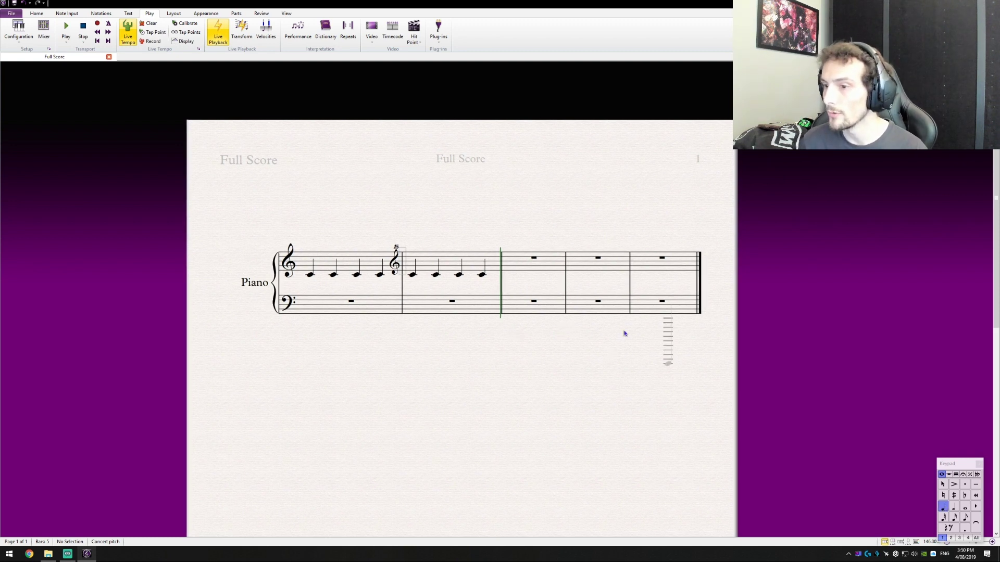
pyautogui.click(509, 275)
pyautogui.click(520, 275)
pyautogui.click(539, 275)
pyautogui.click(556, 275)
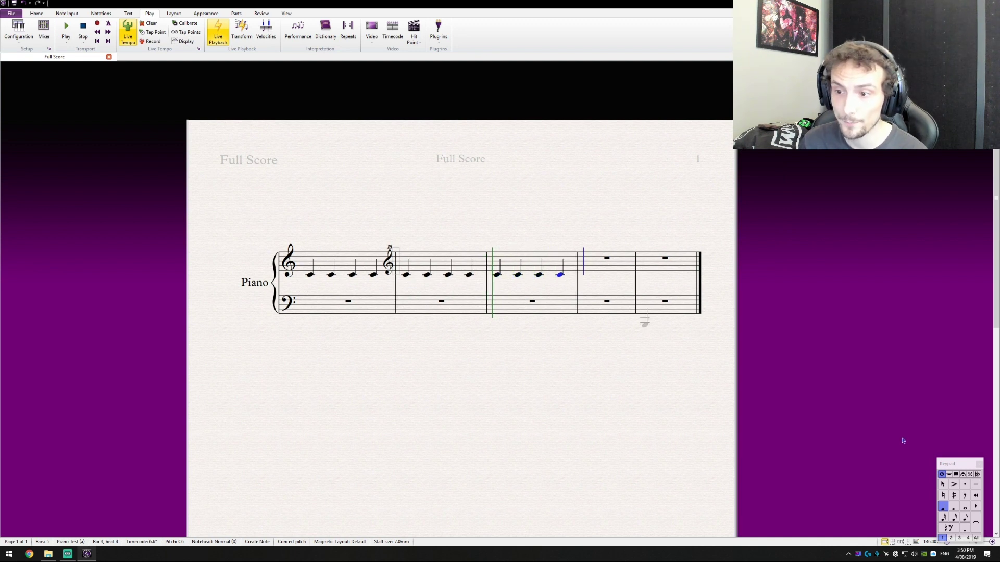
pyautogui.press('Escape')
pyautogui.press('Escape')
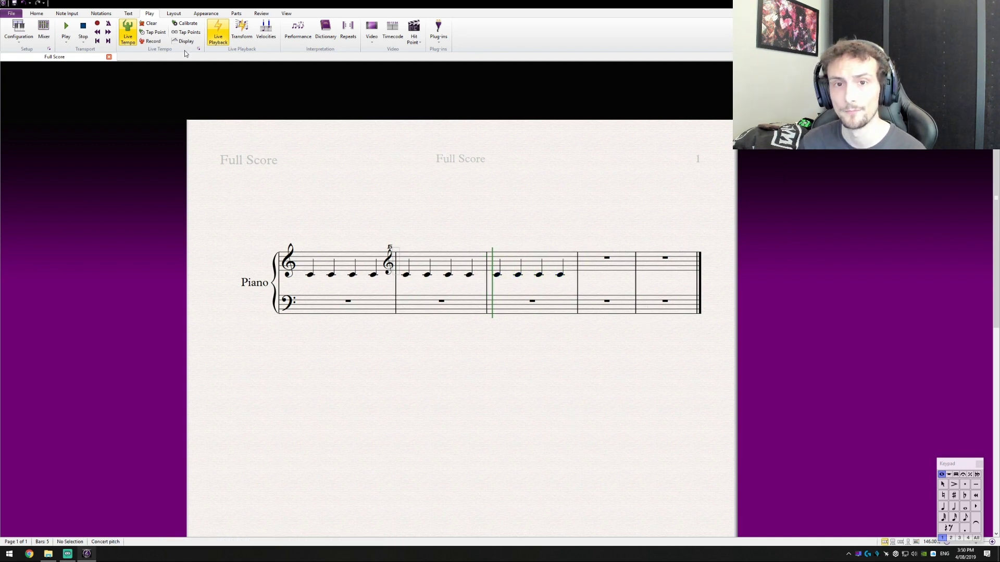
# Look at the score's instrument list without changes, then start an instrument change
pyautogui.click(37, 13)
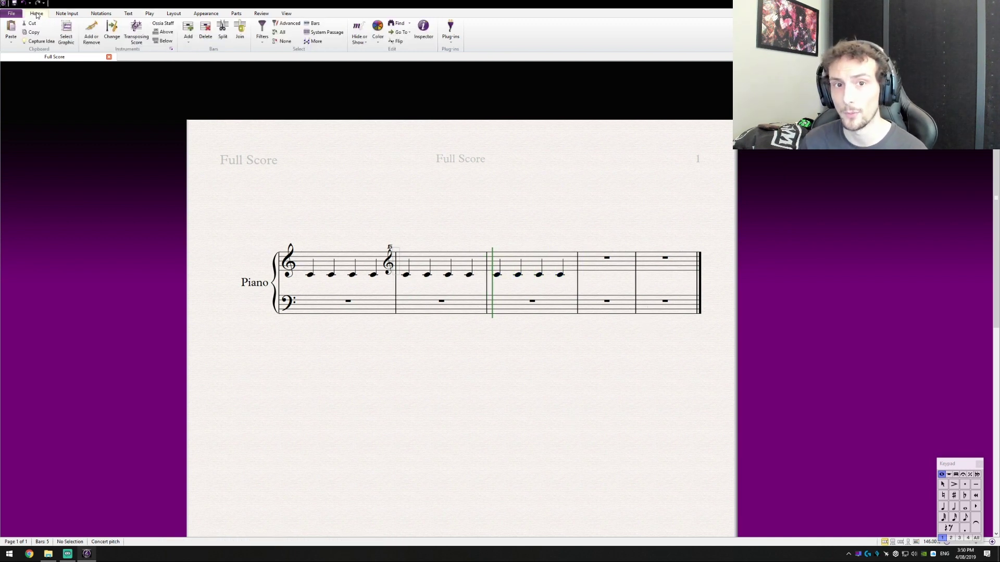
pyautogui.click(91, 31)
pyautogui.click(656, 372)
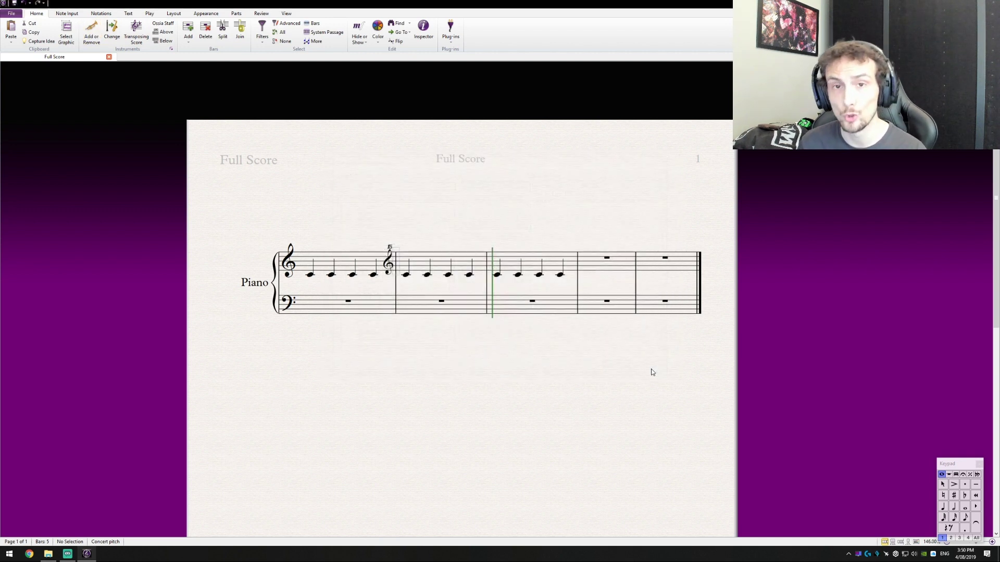
pyautogui.click(112, 29)
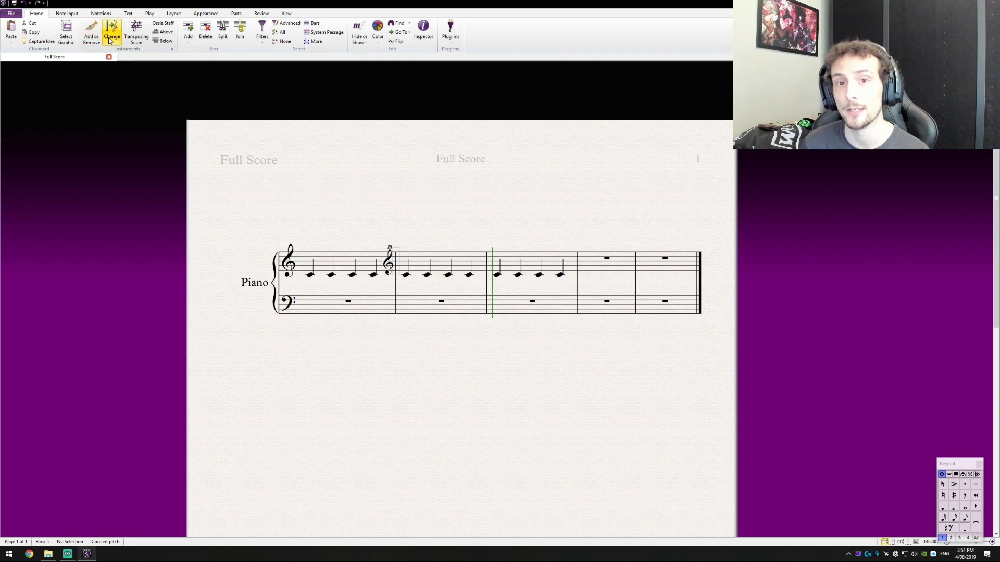
pyautogui.click(440, 202)
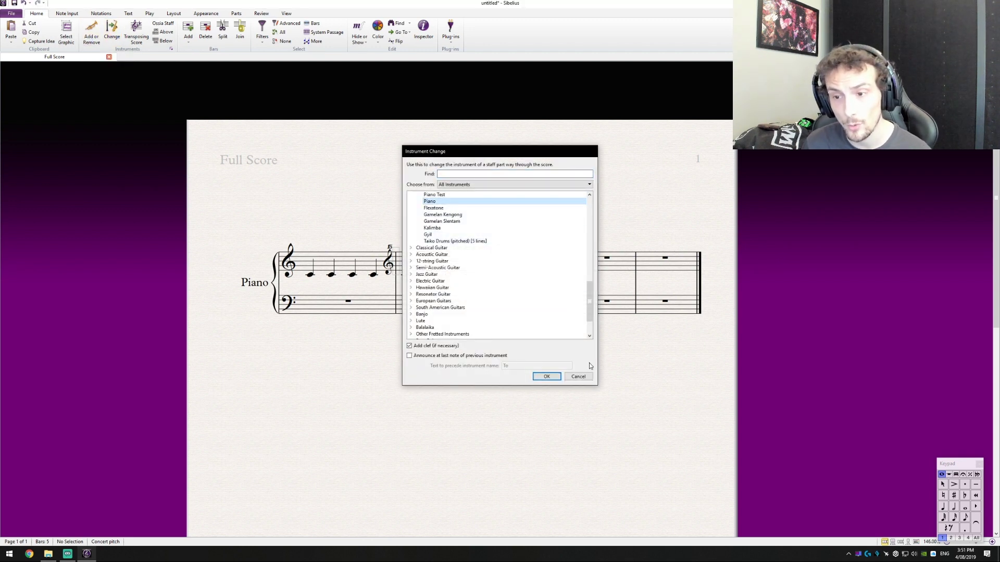
pyautogui.click(552, 376)
pyautogui.click(488, 271)
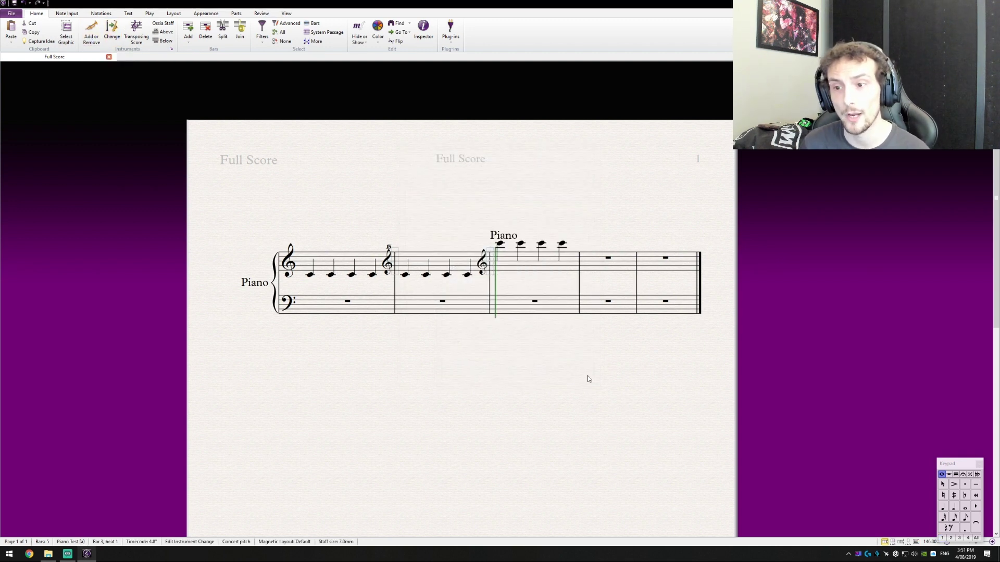
pyautogui.click(503, 235)
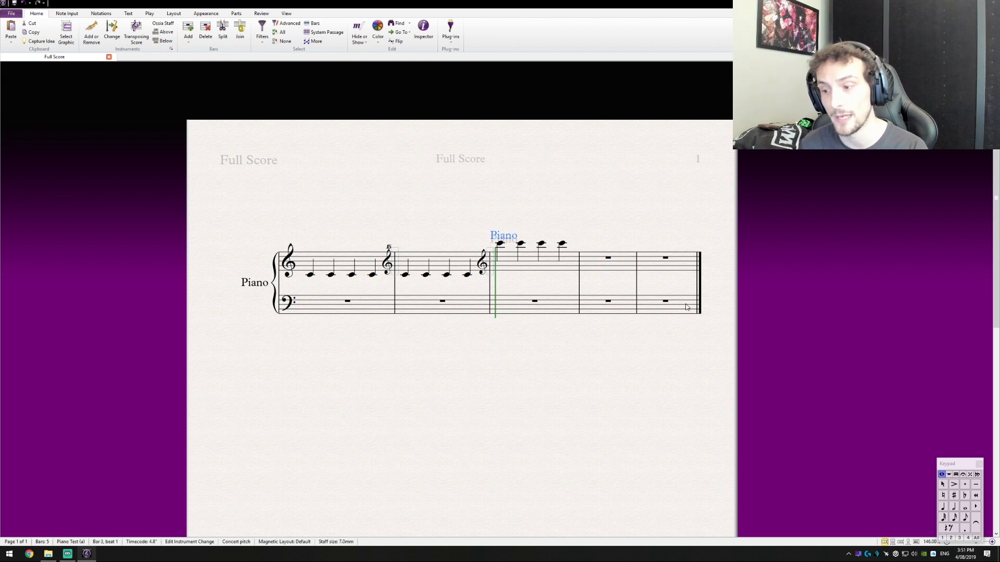
pyautogui.press('Delete')
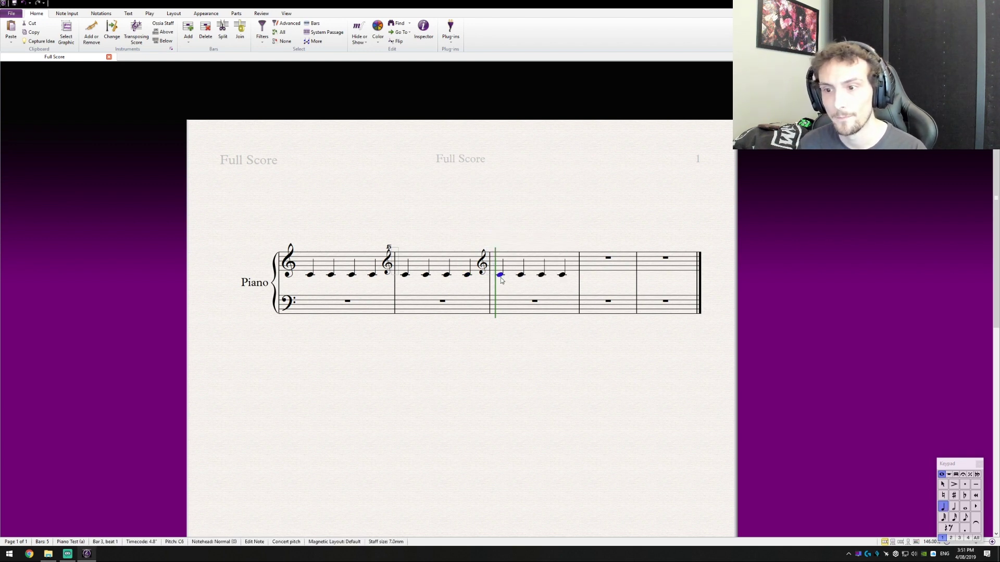
pyautogui.click(386, 263)
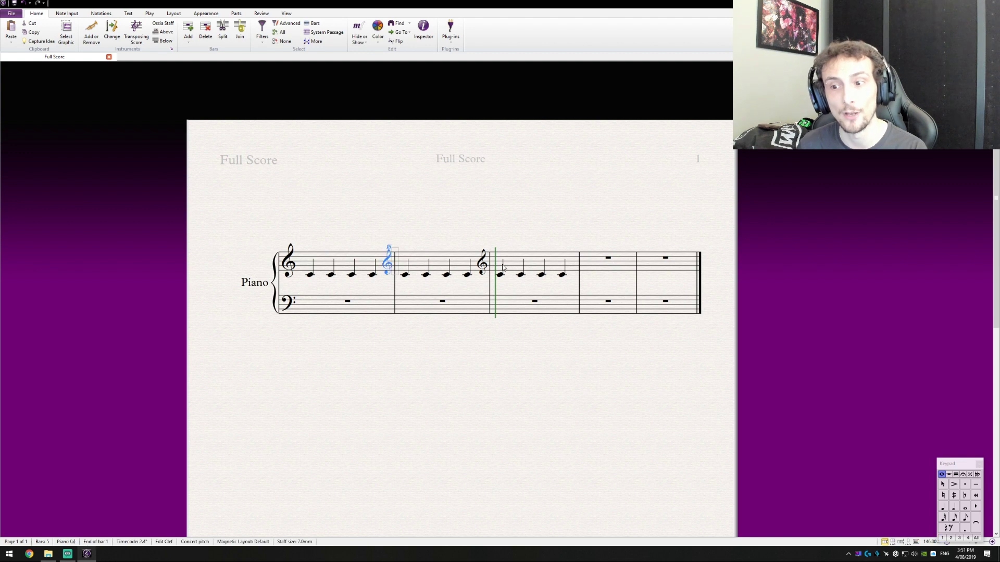
pyautogui.click(482, 263)
pyautogui.press('Delete')
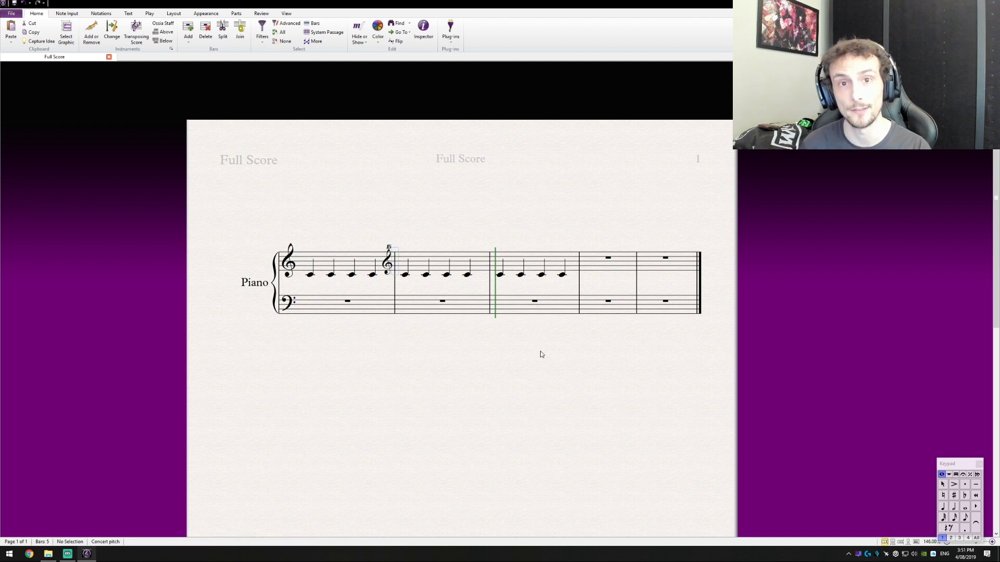
# Blank the Piano definition's instrument-change names ('Piano' and 'Pno.') and save the edited instrument
pyautogui.click(170, 49)
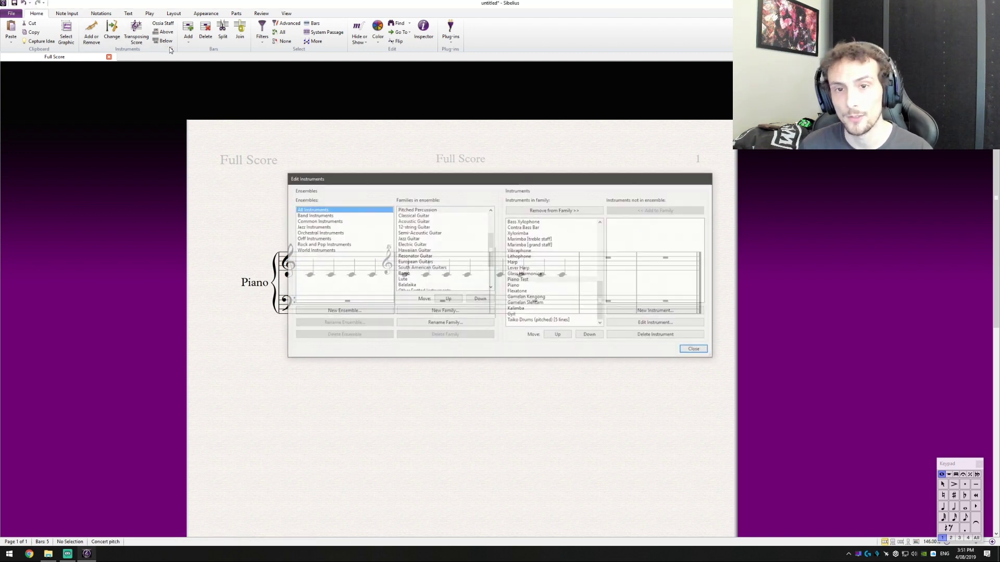
pyautogui.click(525, 286)
pyautogui.click(659, 324)
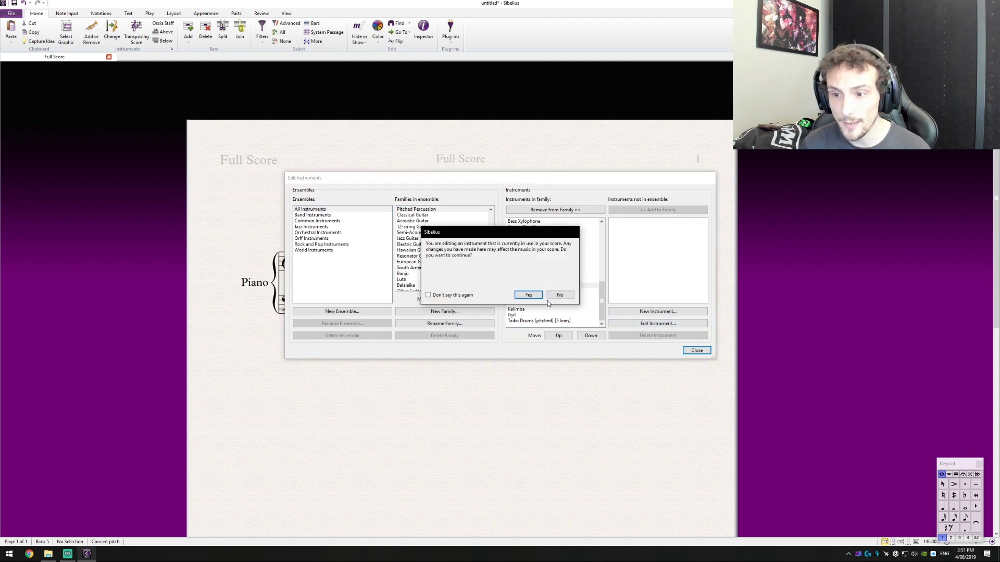
pyautogui.press('Return')
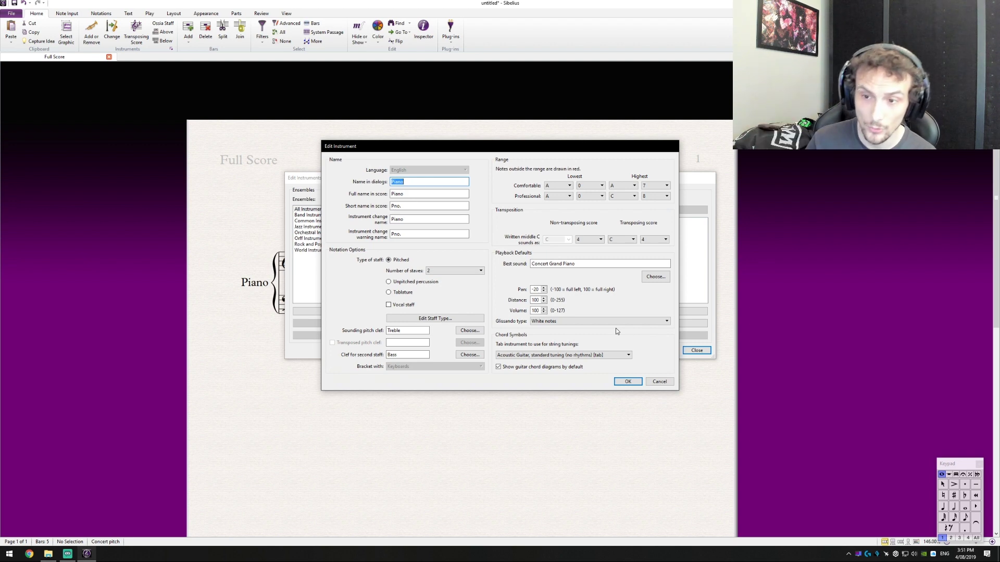
pyautogui.doubleClick(421, 219)
pyautogui.press('BackSpace')
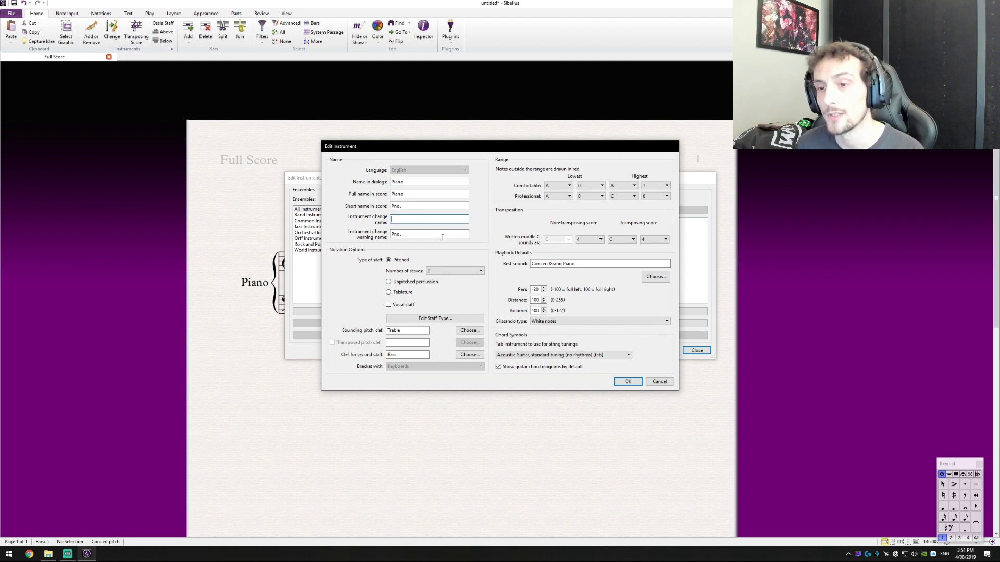
pyautogui.doubleClick(444, 235)
pyautogui.press('BackSpace')
pyautogui.click(633, 384)
pyautogui.click(692, 350)
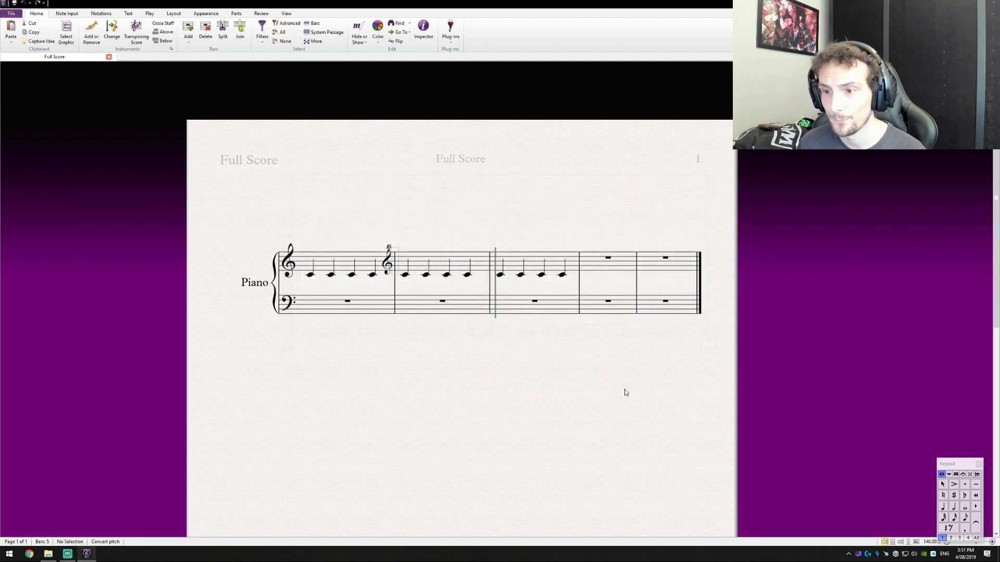
# Place an unlabelled Piano instrument change at the start of bar 3
pyautogui.click(112, 32)
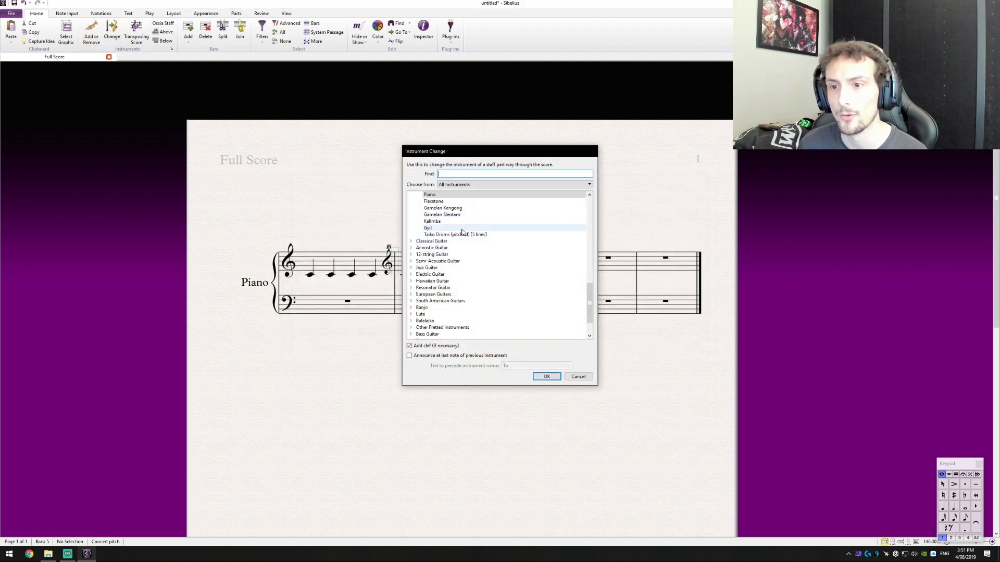
pyautogui.scroll(1, 445, 209)
pyautogui.click(559, 376)
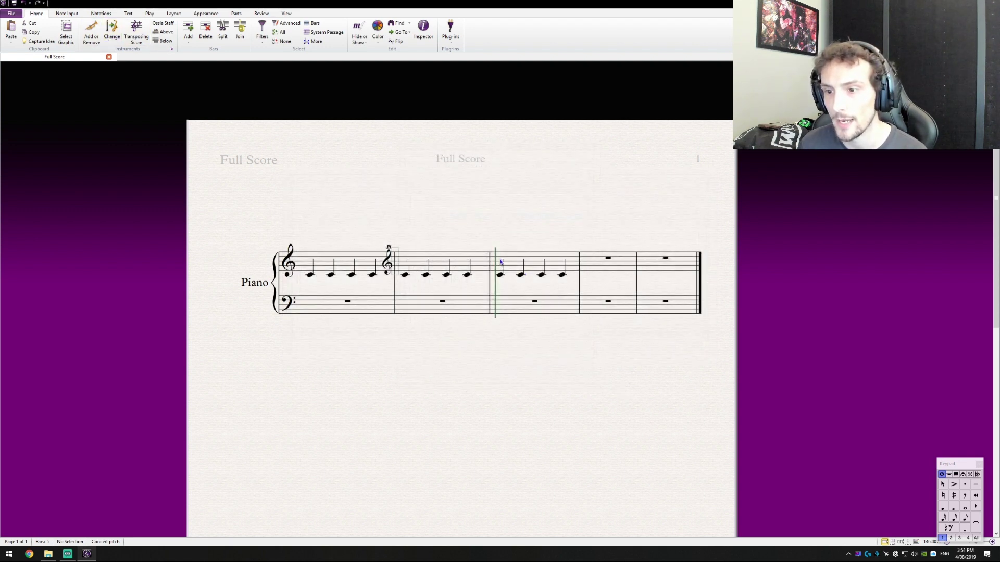
pyautogui.click(500, 264)
pyautogui.press('Delete')
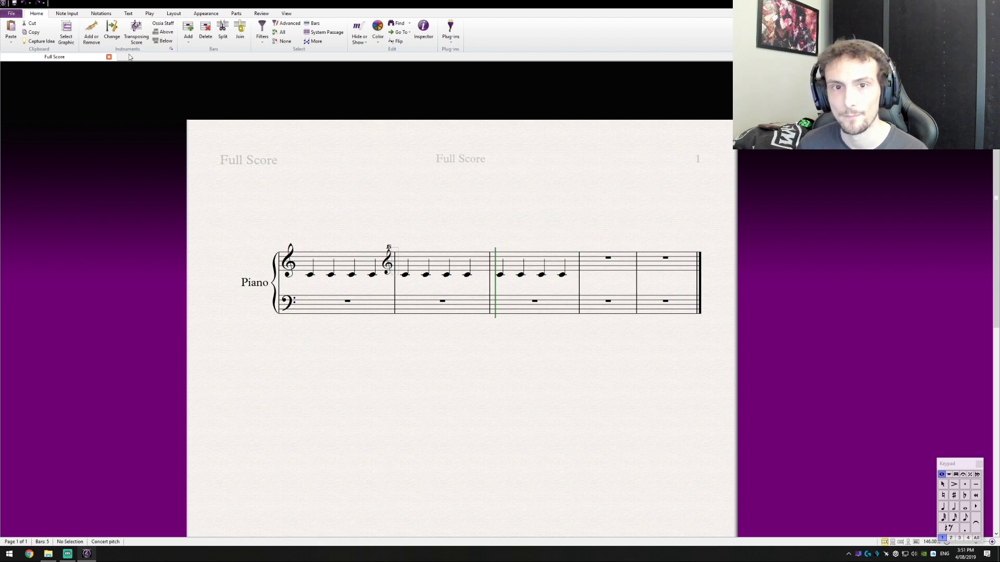
pyautogui.click(111, 32)
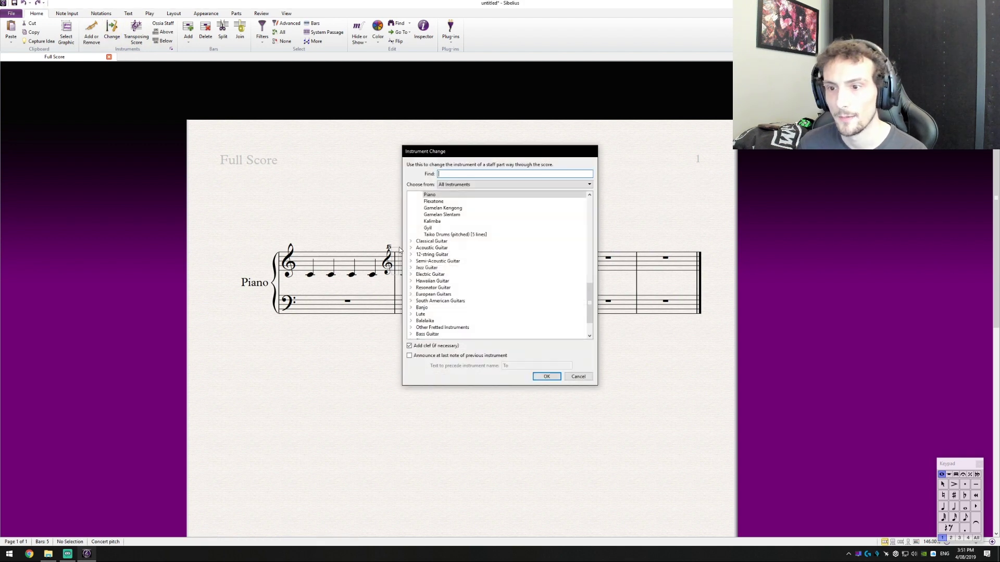
pyautogui.click(547, 377)
pyautogui.click(499, 273)
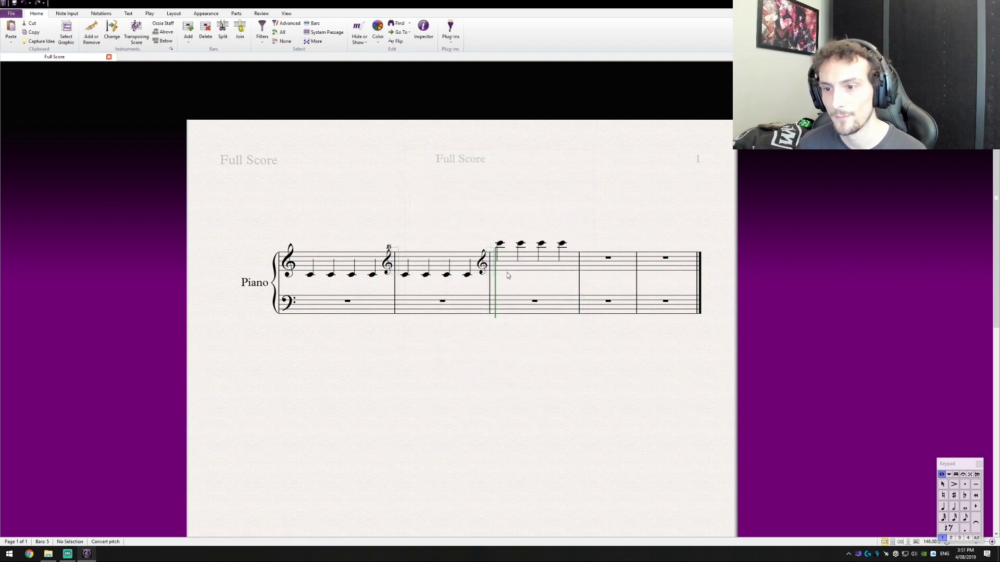
# Lower bar 3's four Cs by one octave
pyautogui.click(516, 271)
pyautogui.hotkey('ctrl', 'Down')
pyautogui.press('Escape')
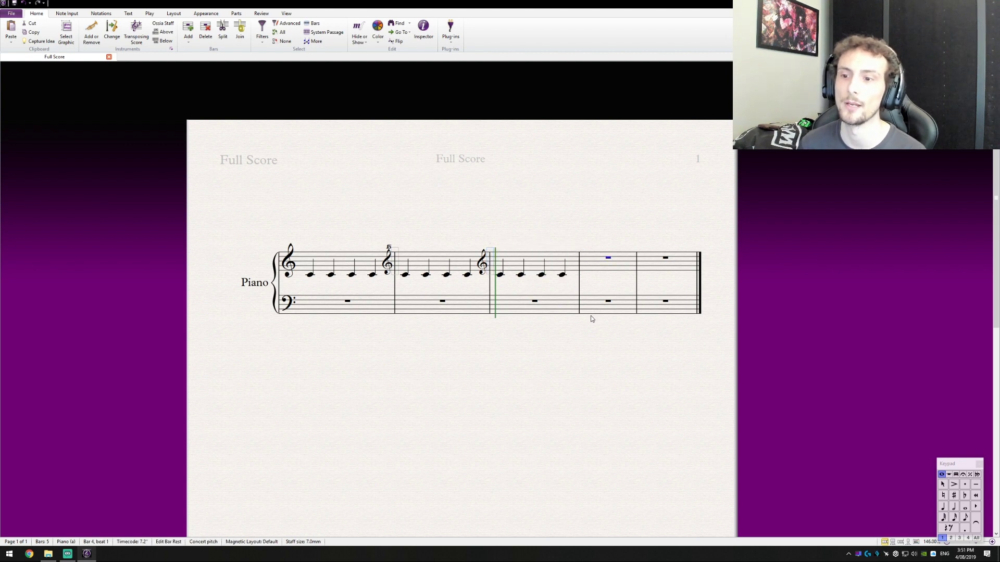
# Play the three-bar score back from the beginning
pyautogui.click(144, 15)
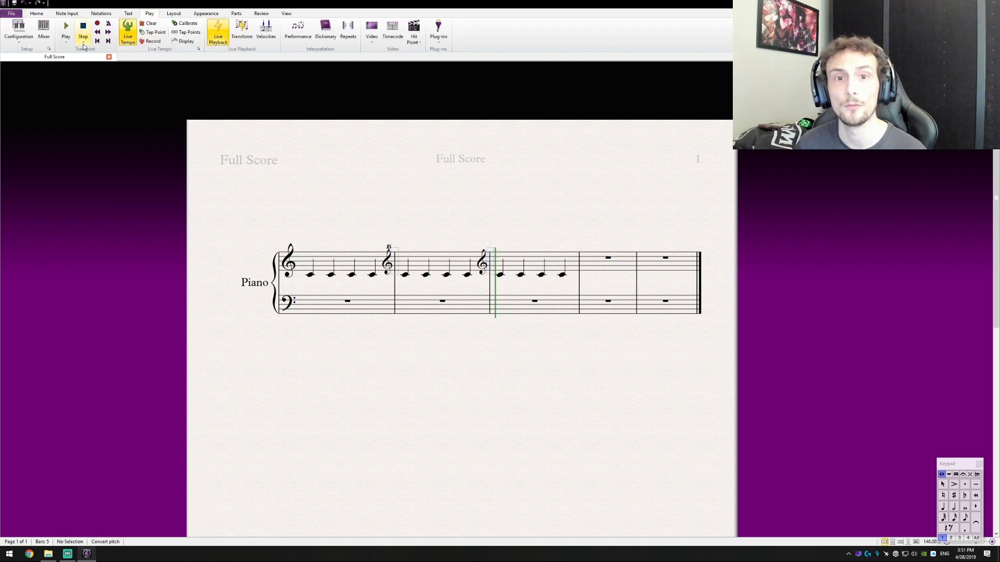
pyautogui.click(97, 41)
pyautogui.scroll(-4, 306, 174)
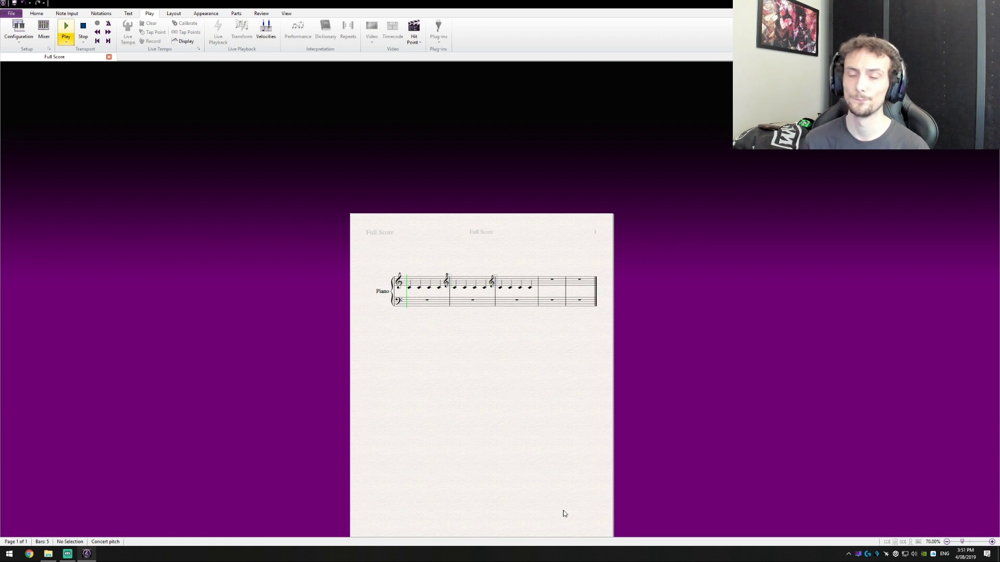